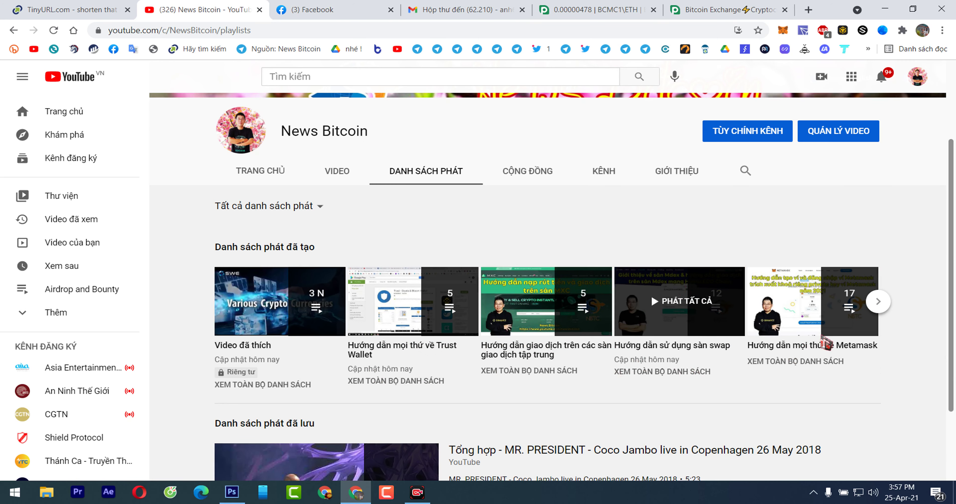
- Look through the News Bitcoin channel's created playlists on YouTube and glance at the open exchange and Facebook pages
{"action": "left_click", "coordinate": [878, 303]}
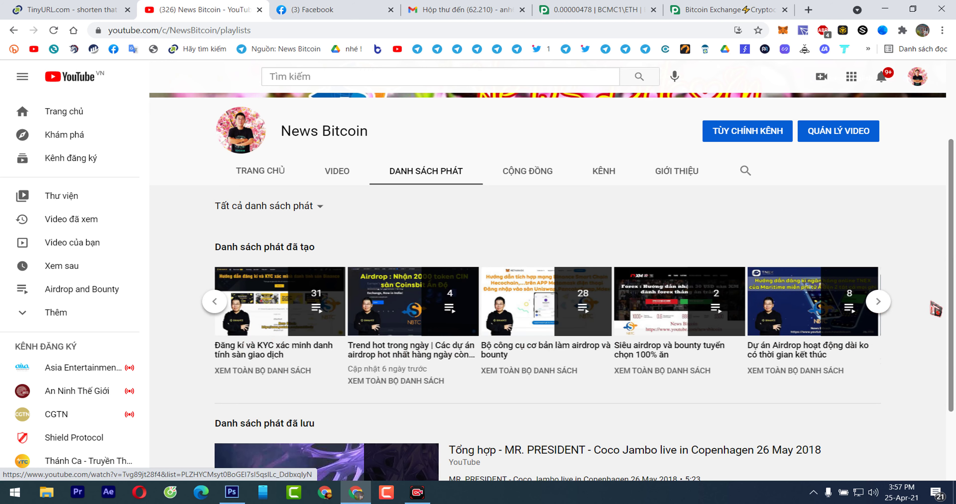
{"action": "left_click", "coordinate": [214, 301]}
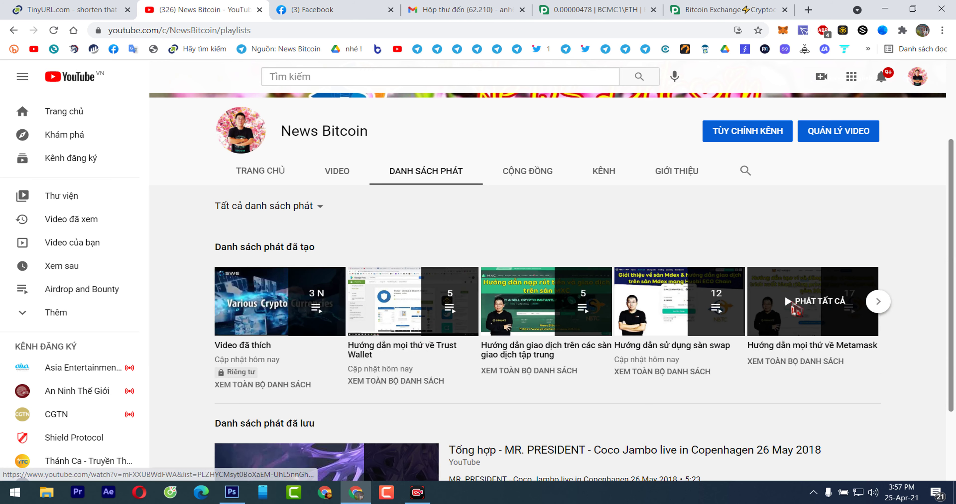
{"action": "left_click", "coordinate": [739, 11]}
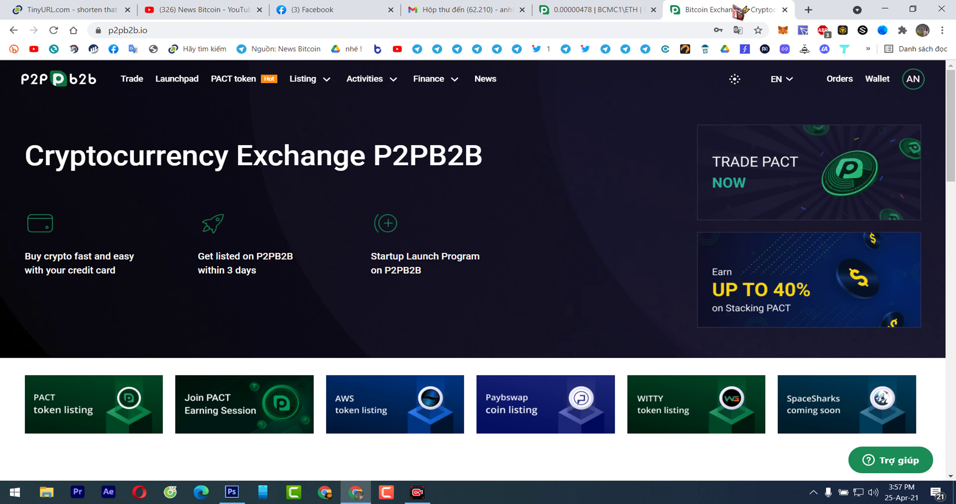
{"action": "left_click", "coordinate": [360, 10]}
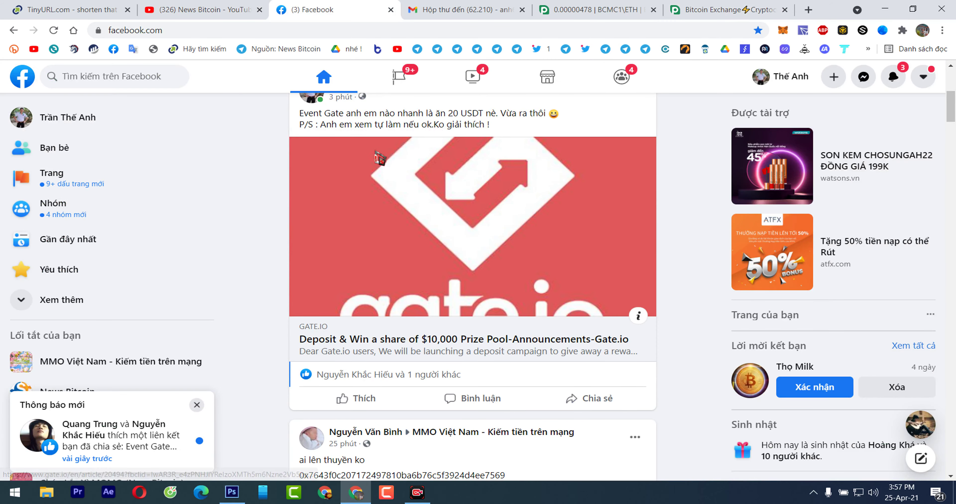
{"action": "left_click", "coordinate": [239, 10]}
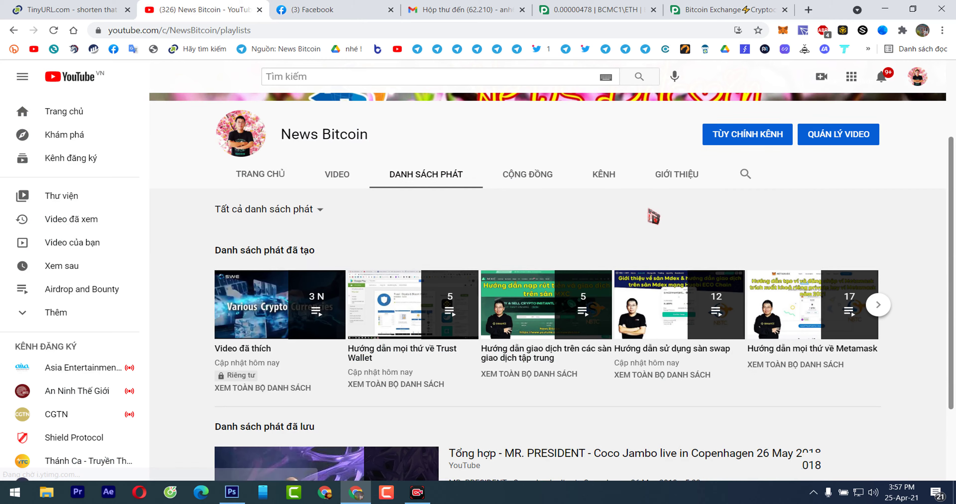
{"action": "scroll", "coordinate": [654, 217], "scroll_direction": "up", "scroll_amount": 3}
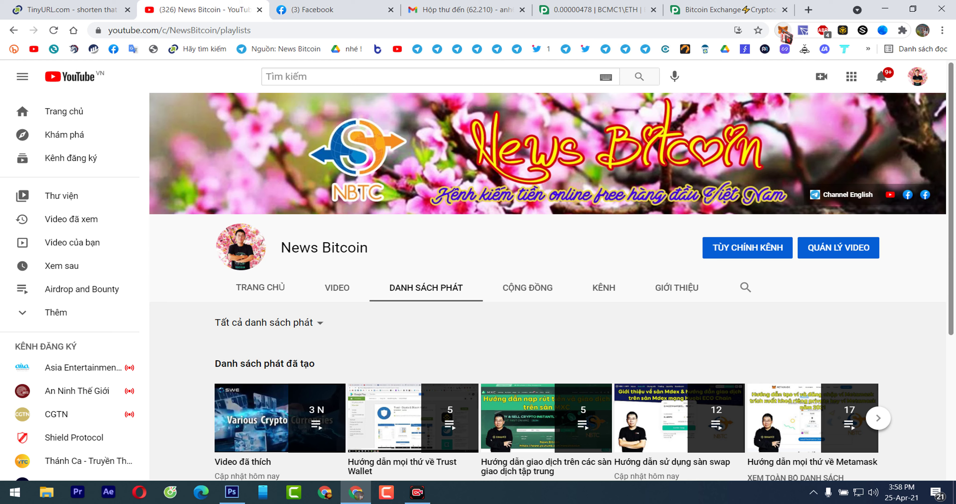
- Open the MetaMask wallet in its full-page view
{"action": "left_click", "coordinate": [783, 31]}
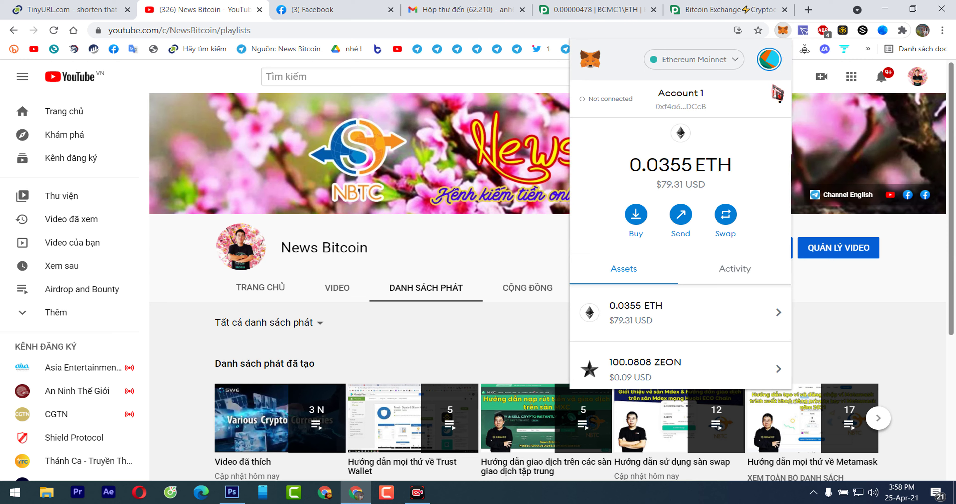
{"action": "left_click", "coordinate": [780, 100]}
{"action": "left_click", "coordinate": [719, 122]}
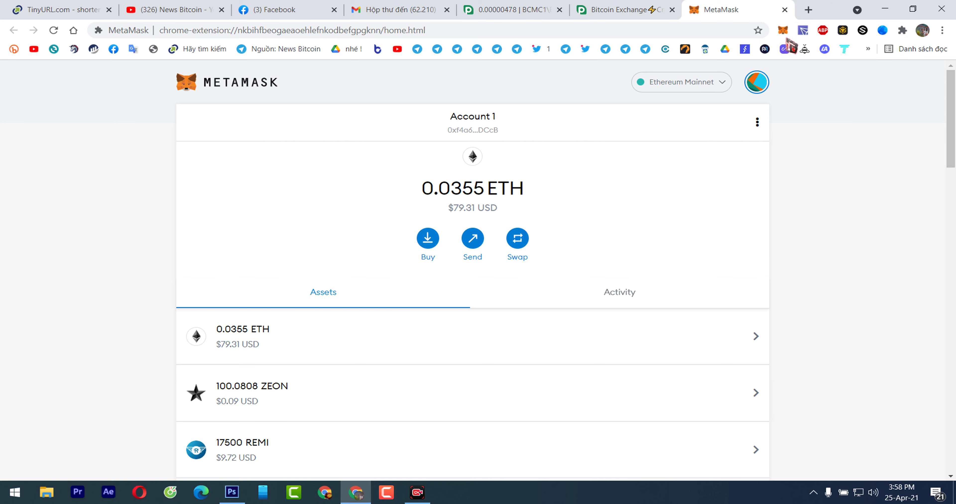
{"action": "left_click", "coordinate": [783, 31]}
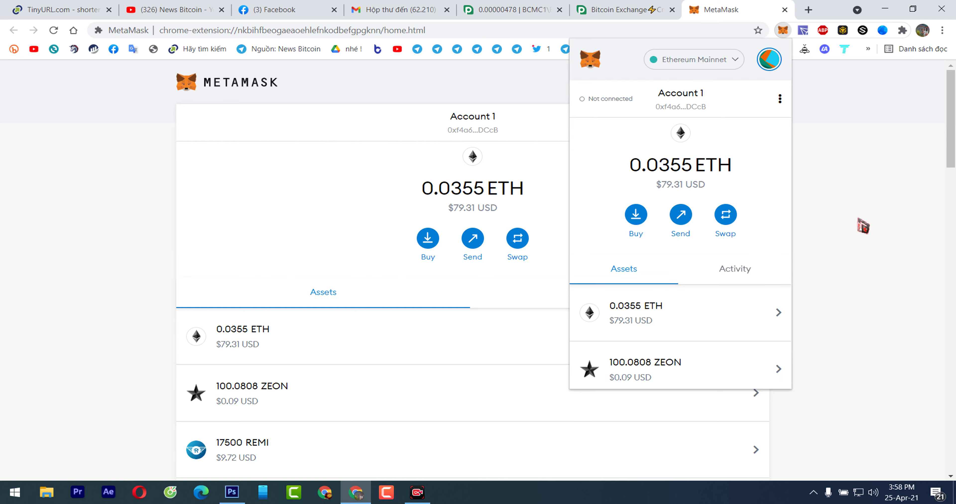
{"action": "left_click", "coordinate": [863, 226]}
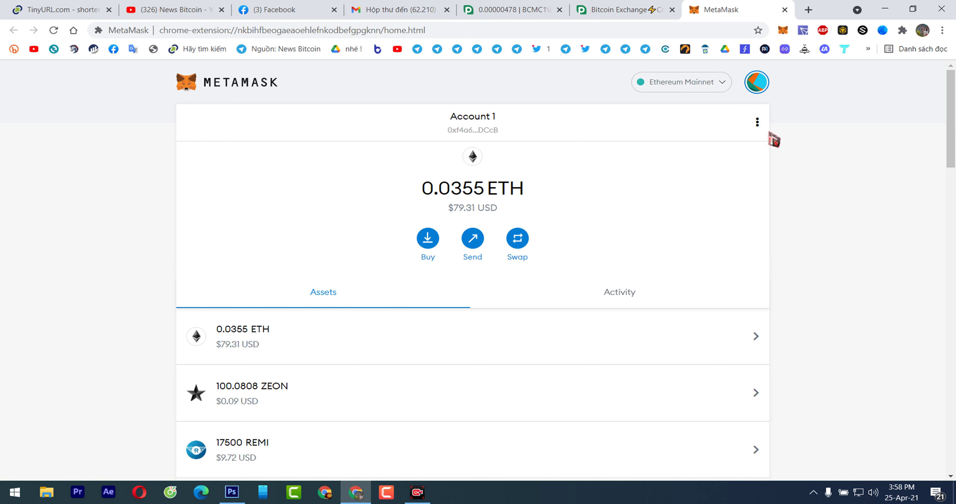
- View the wallet account on Etherscan, check its ERC-20 token transfers and open its full token holdings
{"action": "left_click", "coordinate": [758, 123]}
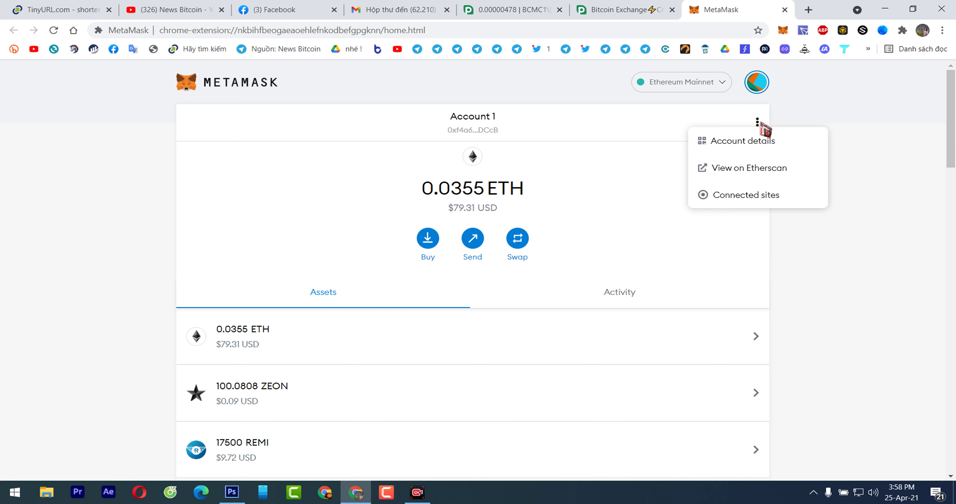
{"action": "left_click", "coordinate": [739, 170]}
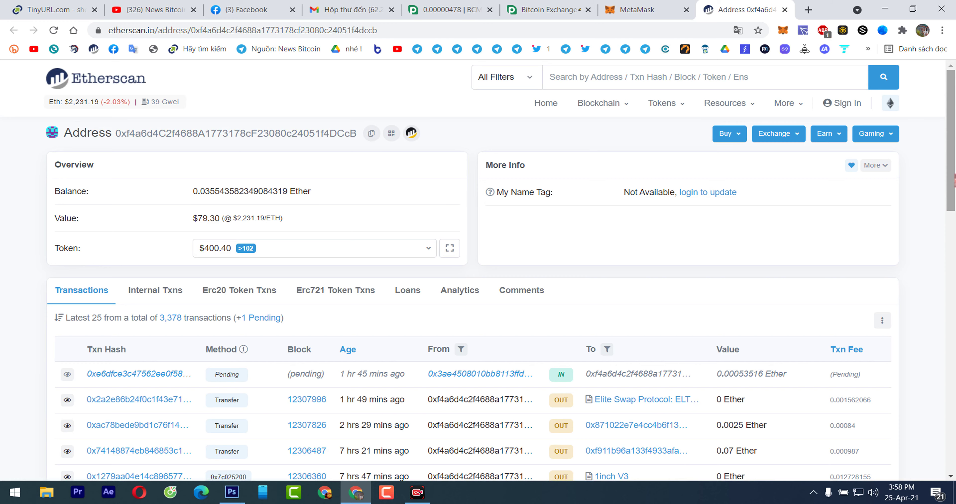
{"action": "left_click", "coordinate": [237, 294]}
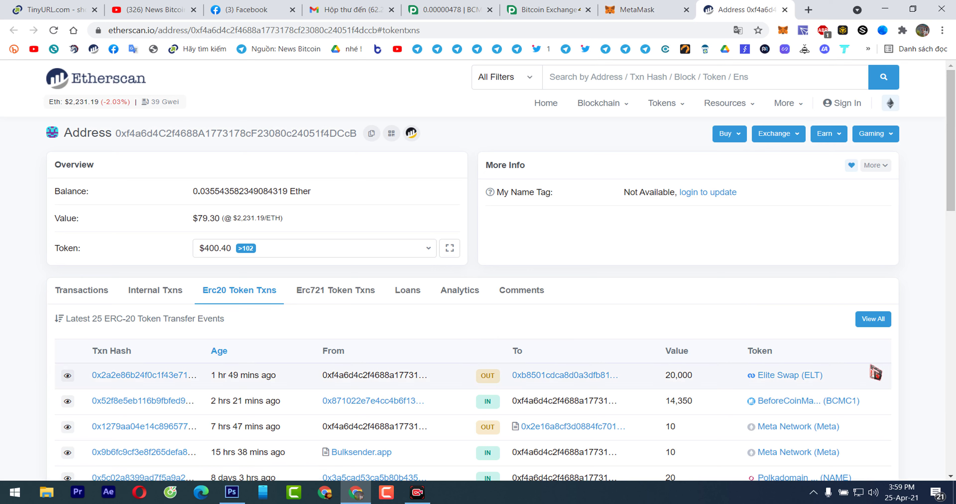
{"action": "left_click", "coordinate": [450, 249]}
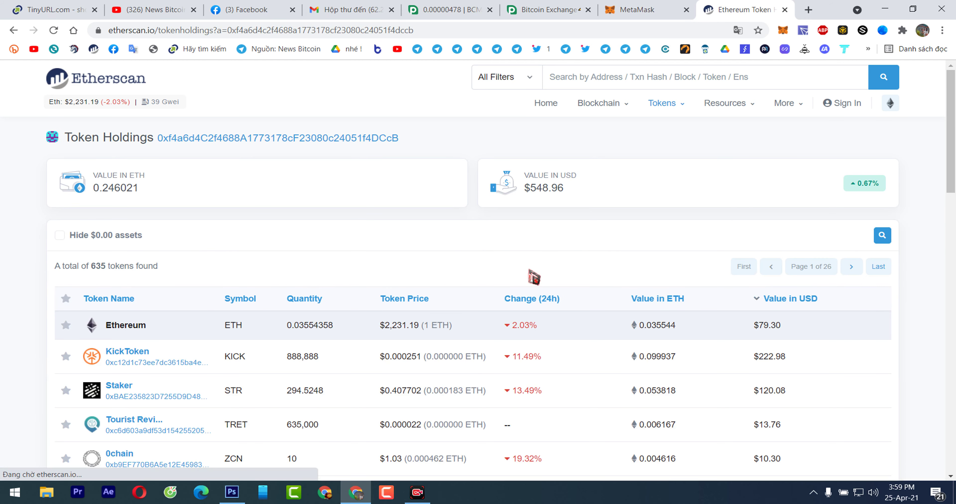
- Filter the token holdings by "bcmc1" and open the BeforeCoinMarketCap token page
{"action": "left_click", "coordinate": [882, 235]}
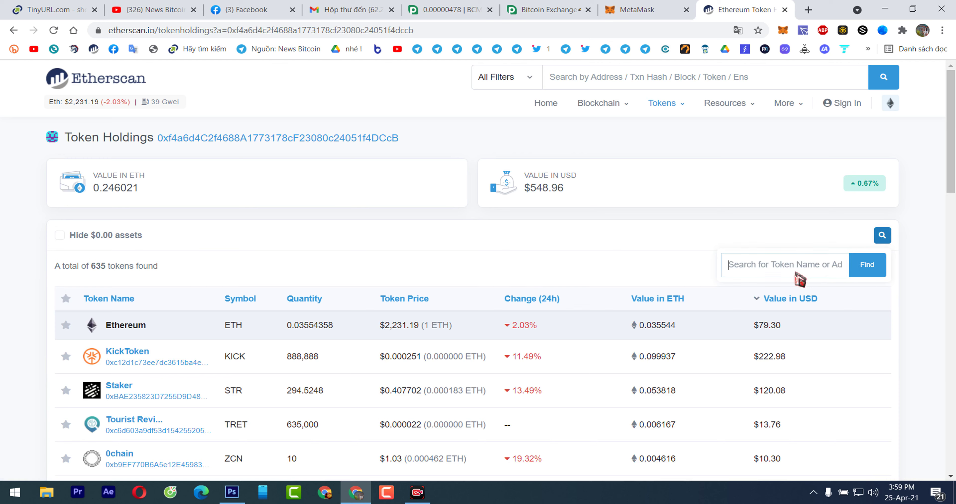
{"action": "type", "text": "bcm"}
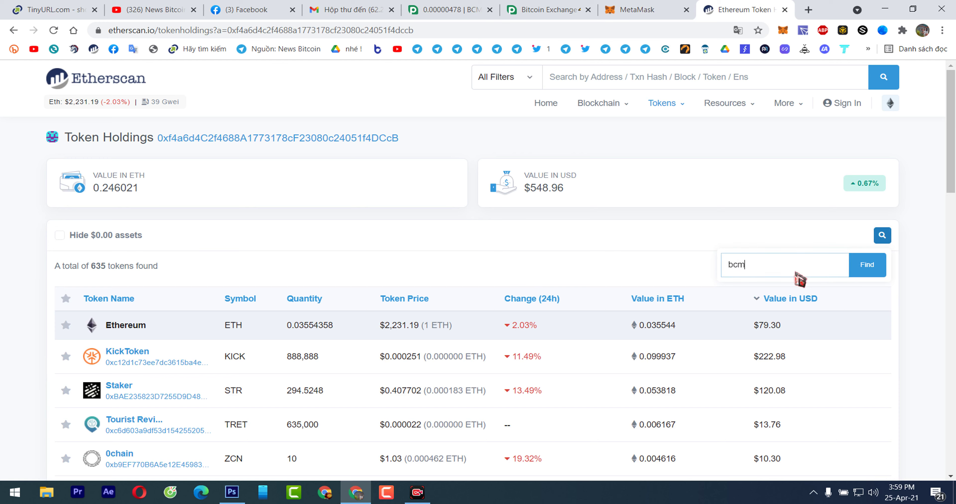
{"action": "type", "text": "c1"}
{"action": "left_click", "coordinate": [877, 274]}
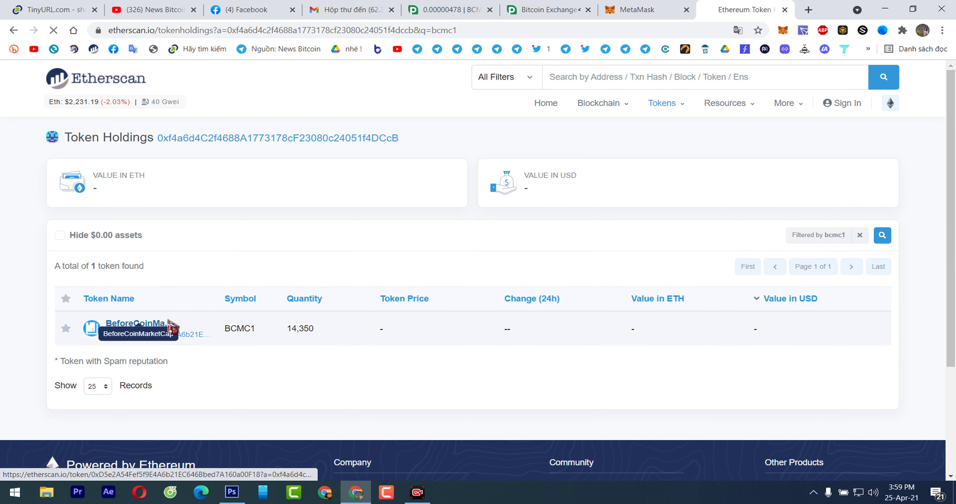
{"action": "left_click", "coordinate": [163, 328]}
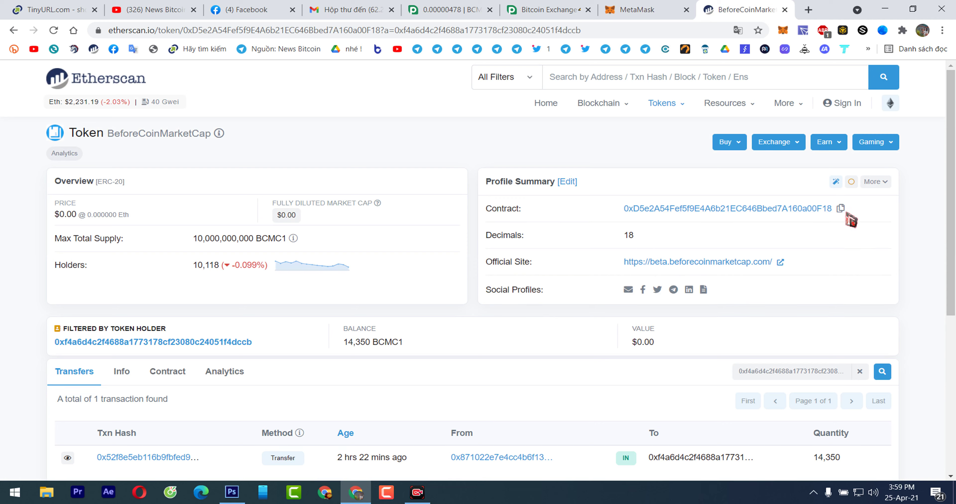
- Copy the BCMC1 contract address from Etherscan and add it to the MetaMask wallet as a custom token
{"action": "left_click", "coordinate": [841, 209]}
{"action": "left_click", "coordinate": [644, 9]}
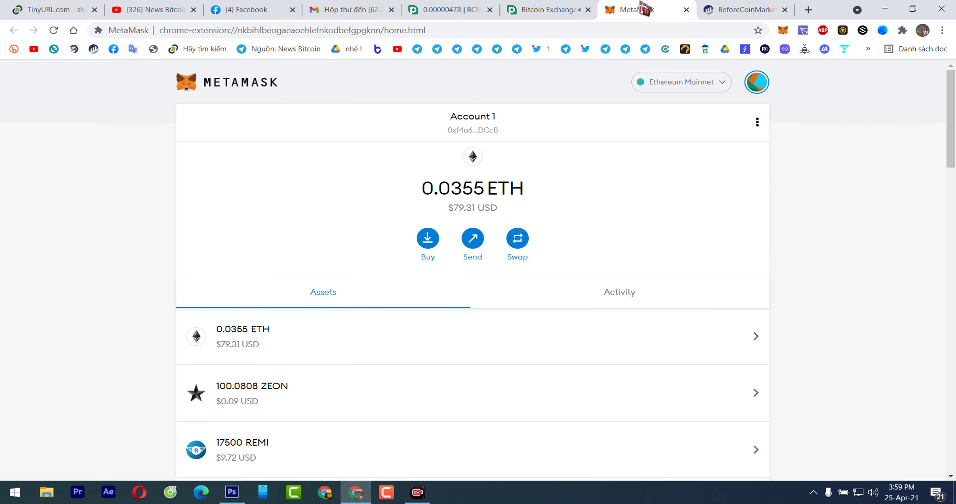
{"action": "scroll", "coordinate": [700, 222], "scroll_direction": "down", "scroll_amount": 3}
{"action": "scroll", "coordinate": [700, 219], "scroll_direction": "down", "scroll_amount": 20}
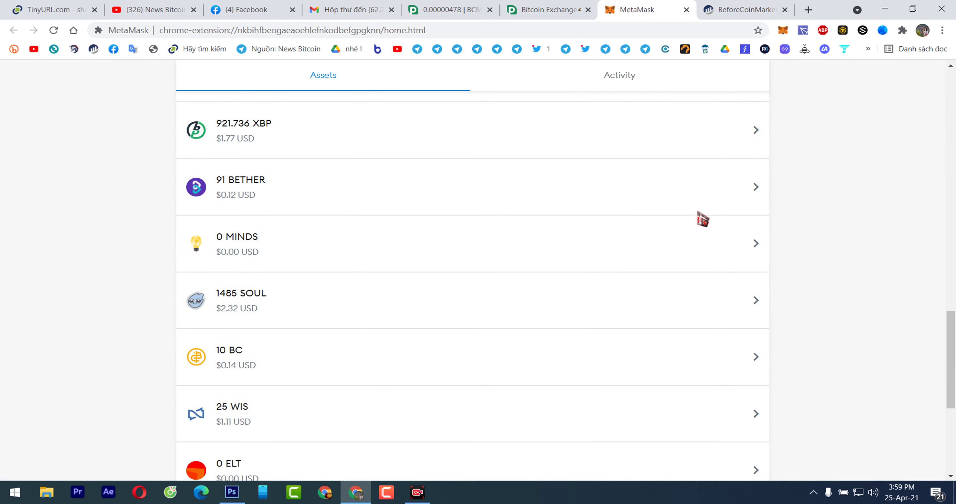
{"action": "left_click", "coordinate": [497, 423]}
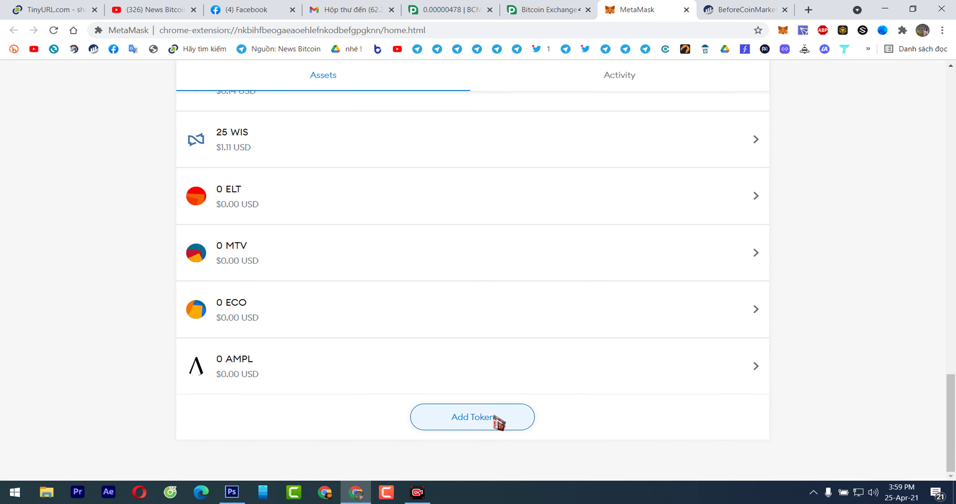
{"action": "left_click", "coordinate": [459, 163]}
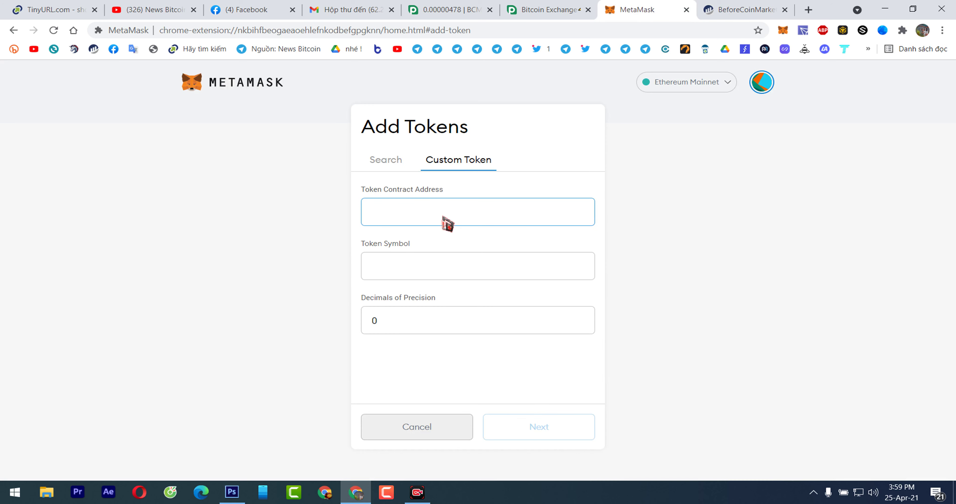
{"action": "right_click", "coordinate": [444, 221]}
{"action": "left_click", "coordinate": [485, 310]}
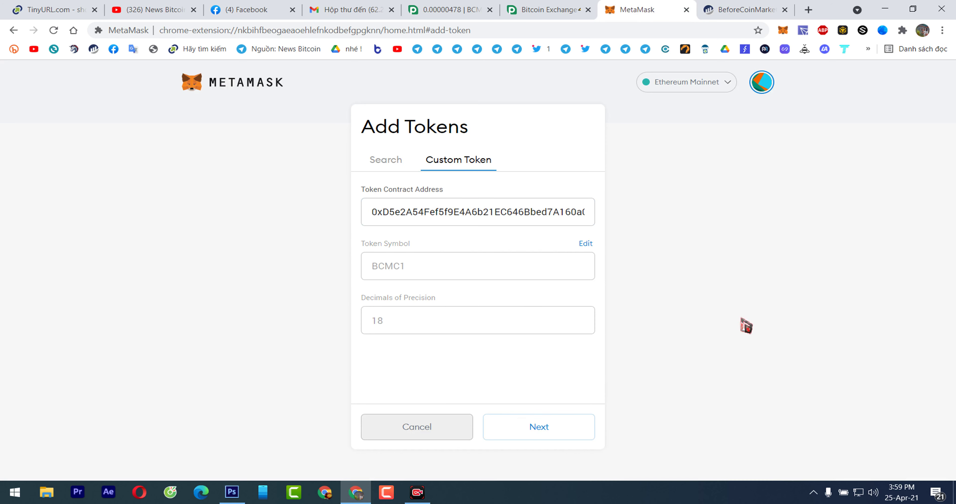
{"action": "left_click", "coordinate": [574, 430]}
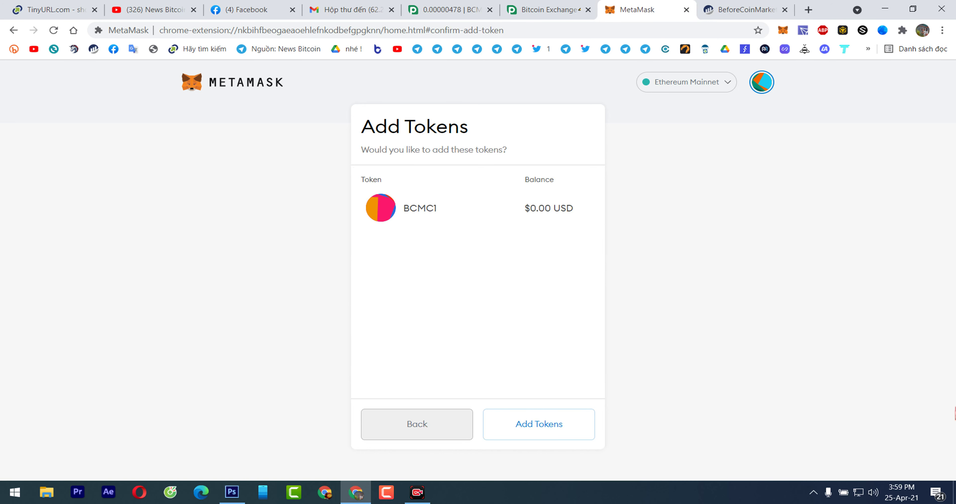
{"action": "left_click", "coordinate": [555, 431]}
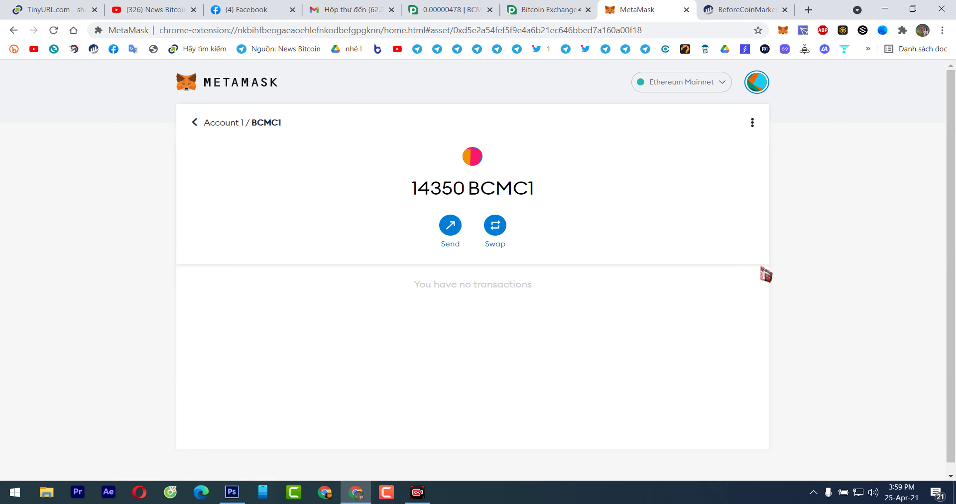
- Start a BCMC1 transfer in MetaMask, and on P2PB2B search the main account for "bcmc" and open its deposit page
{"action": "left_click", "coordinate": [450, 226]}
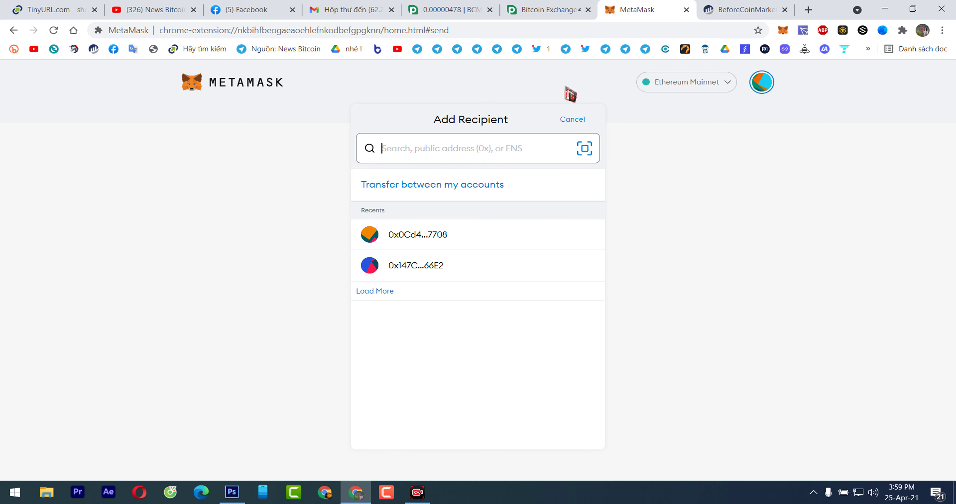
{"action": "left_click", "coordinate": [544, 10]}
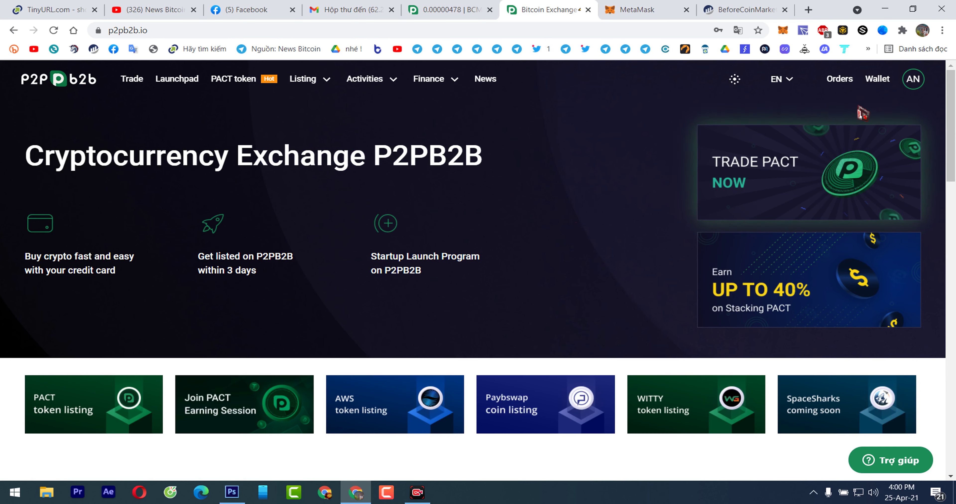
{"action": "mouse_move", "coordinate": [878, 83]}
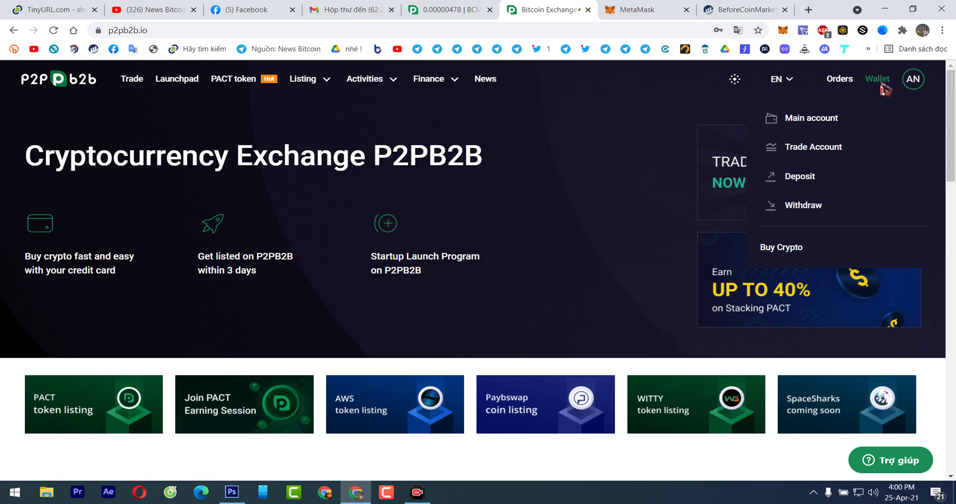
{"action": "left_click", "coordinate": [820, 125]}
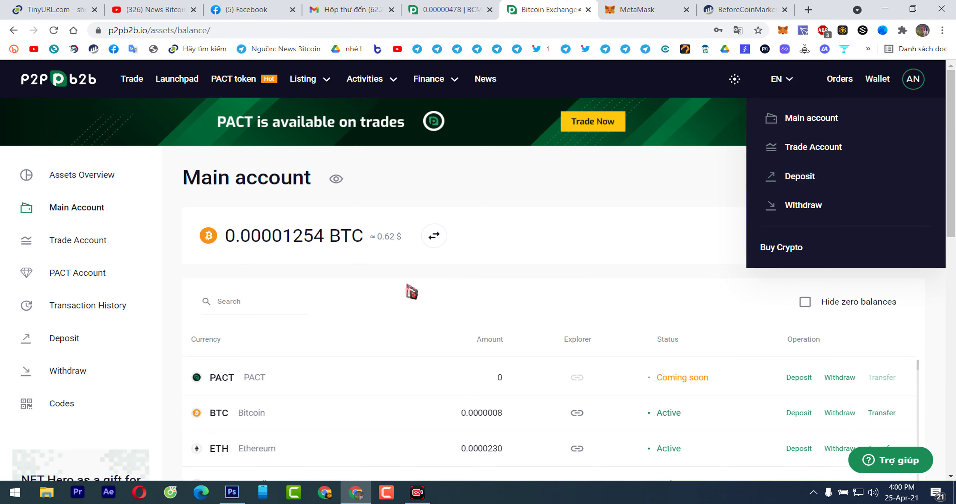
{"action": "type", "text": "b"}
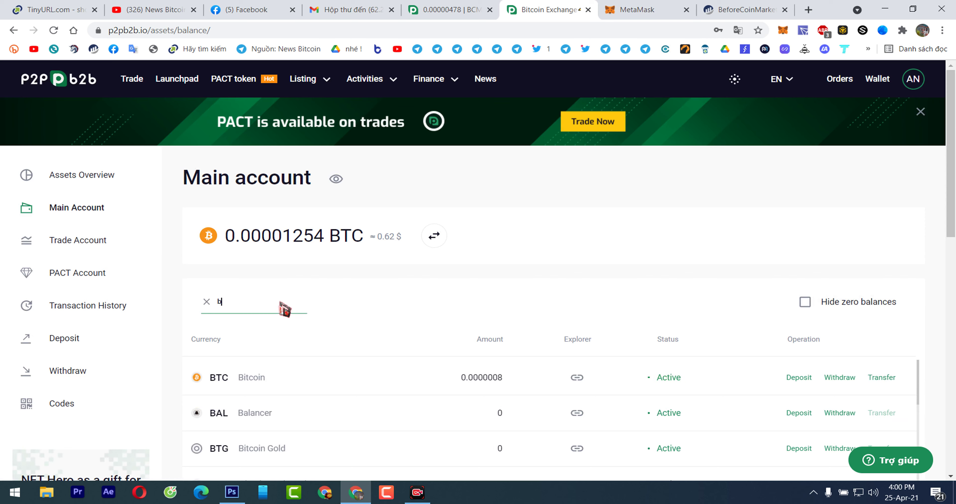
{"action": "type", "text": "cmc"}
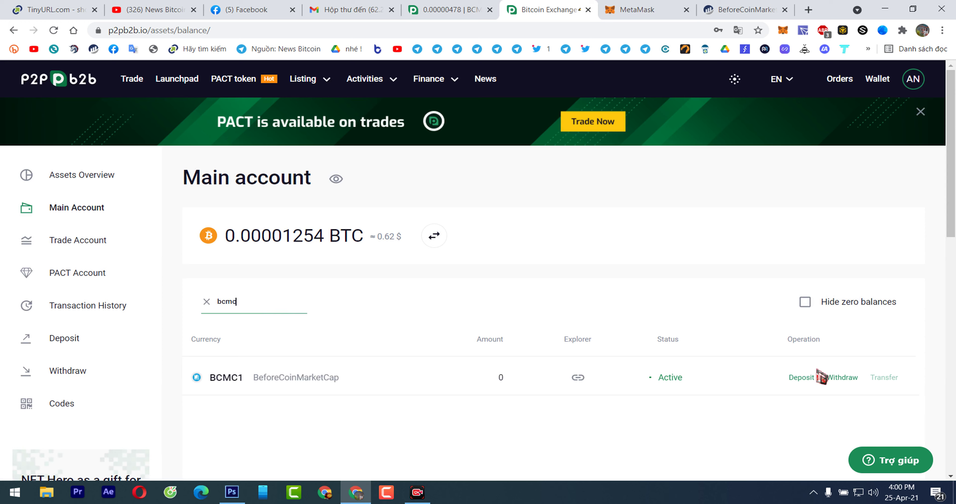
{"action": "left_click", "coordinate": [809, 381]}
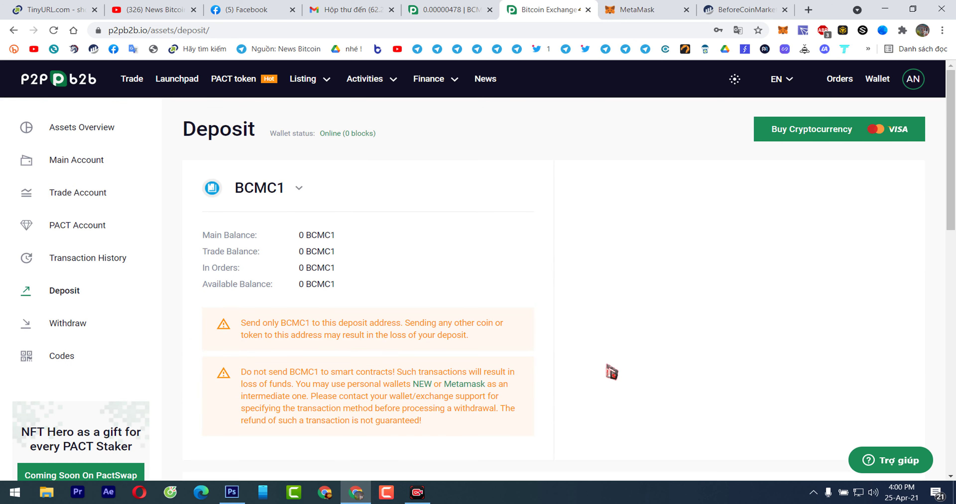
- Examine the BCMC1 deposit page for the deposit address, the minimum amount and the deposit warnings
{"action": "scroll", "coordinate": [562, 347], "scroll_direction": "down", "scroll_amount": 5}
{"action": "scroll", "coordinate": [565, 344], "scroll_direction": "up", "scroll_amount": 5}
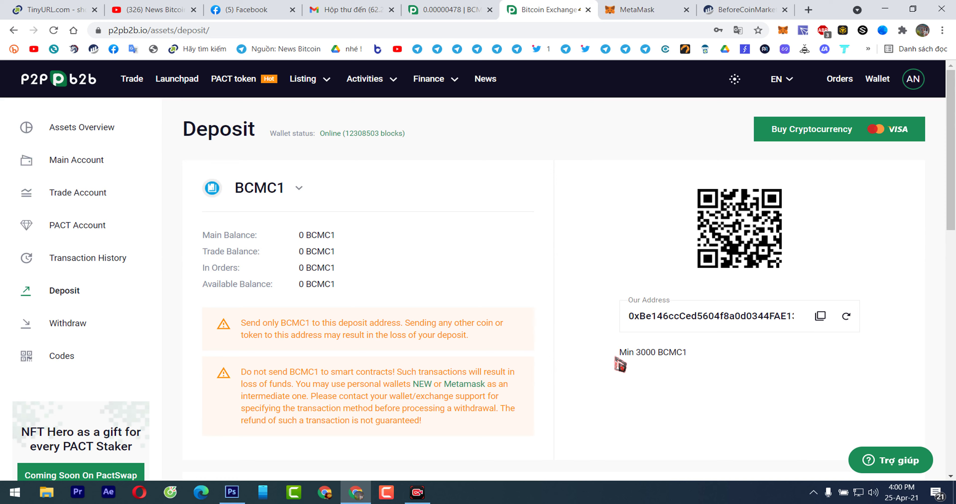
{"action": "left_click_drag", "start_coordinate": [620, 350], "coordinate": [685, 352]}
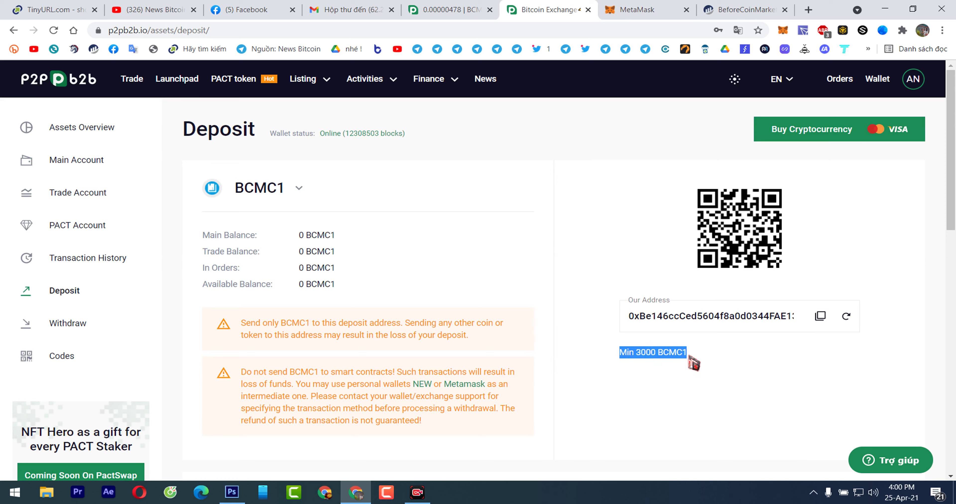
{"action": "left_click", "coordinate": [516, 345]}
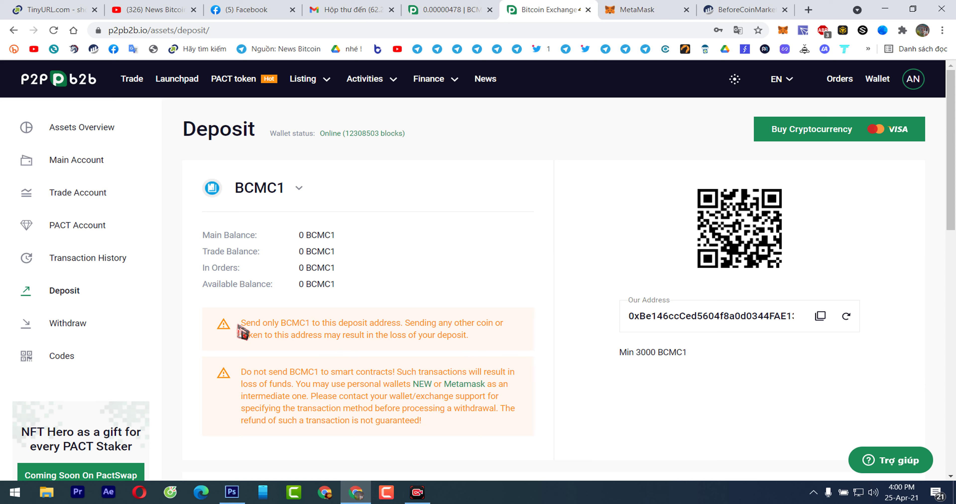
- Read the minimum BCMC1 deposit amount and the warning against sending other coins or tokens to this deposit address
{"action": "left_click_drag", "start_coordinate": [239, 325], "coordinate": [486, 356]}
{"action": "left_click", "coordinate": [243, 367]}
{"action": "left_click_drag", "start_coordinate": [246, 373], "coordinate": [442, 428]}
{"action": "left_click", "coordinate": [500, 442]}
{"action": "left_click_drag", "start_coordinate": [619, 353], "coordinate": [697, 359]}
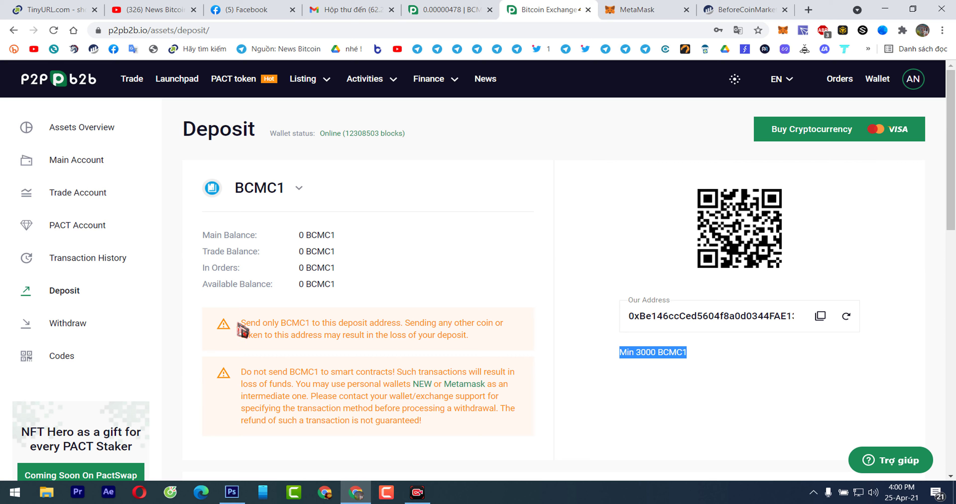
{"action": "left_click_drag", "start_coordinate": [246, 325], "coordinate": [484, 341]}
{"action": "left_click", "coordinate": [439, 331]}
{"action": "double_click", "coordinate": [416, 328]}
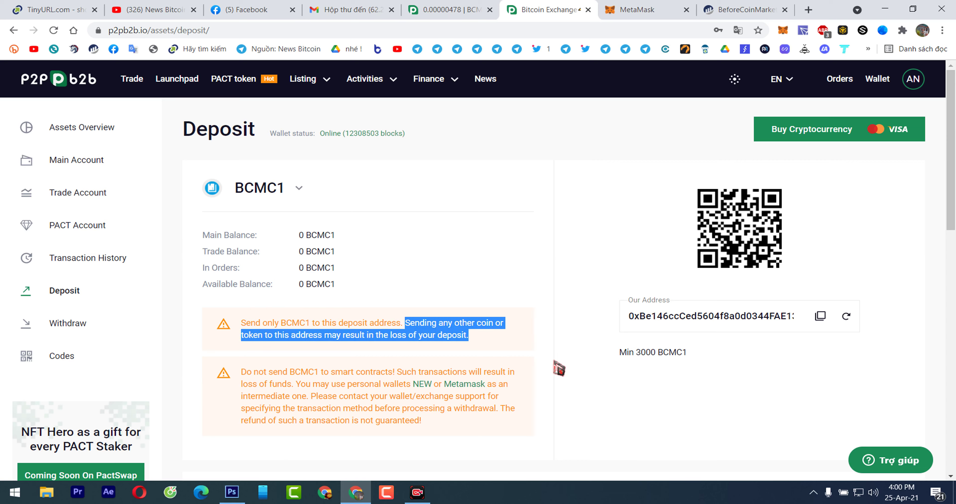
{"action": "left_click", "coordinate": [578, 297]}
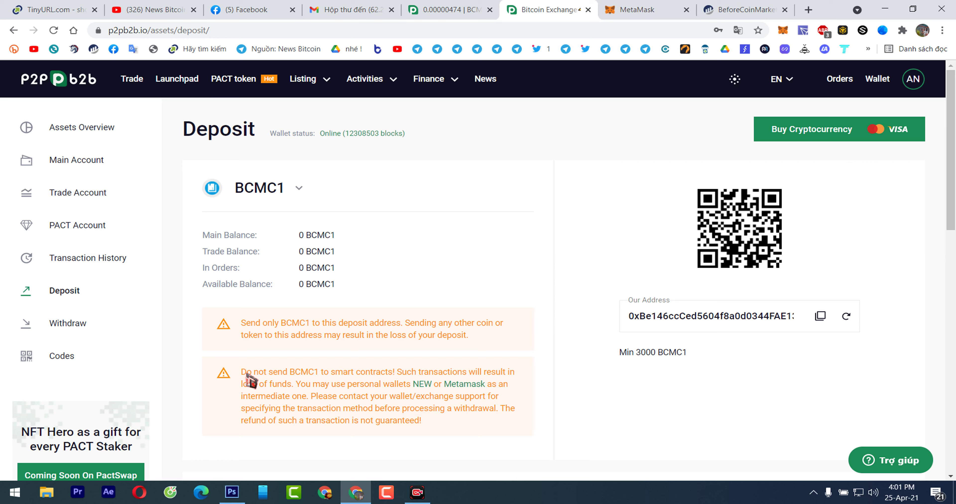
- Read the second deposit warning about smart contracts, permitted personal wallets, contacting support and refunds
{"action": "left_click_drag", "start_coordinate": [241, 372], "coordinate": [395, 377]}
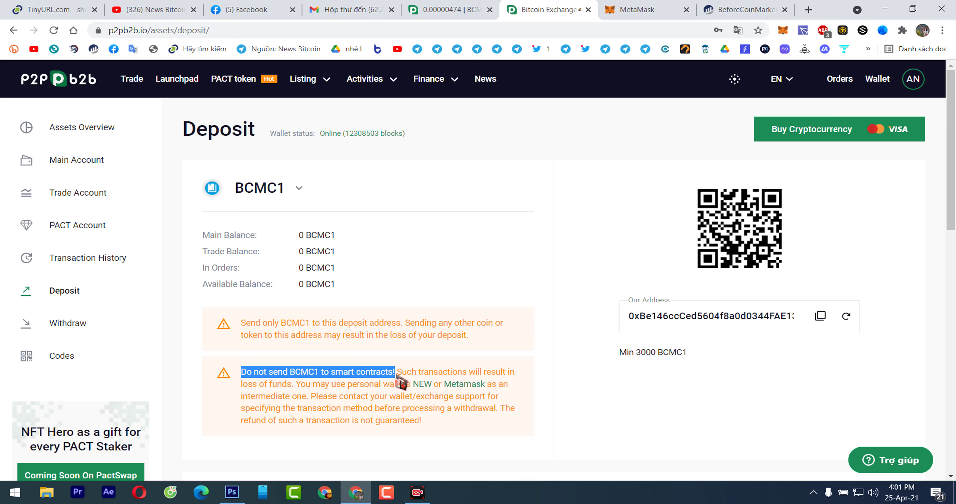
{"action": "left_click", "coordinate": [543, 358]}
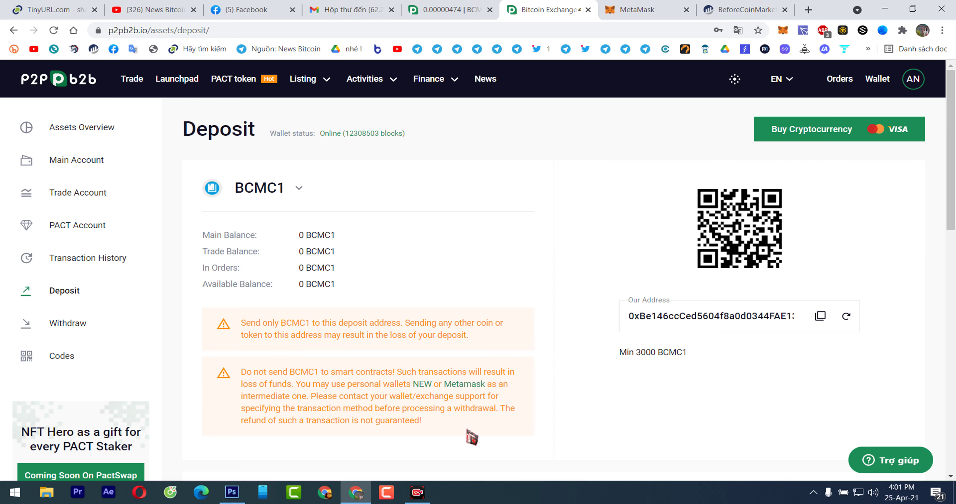
{"action": "left_click_drag", "start_coordinate": [398, 373], "coordinate": [296, 386]}
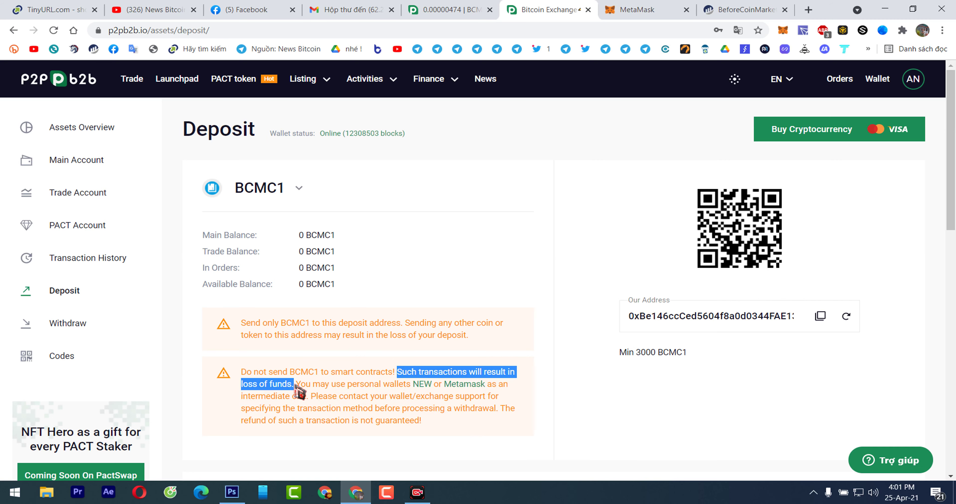
{"action": "left_click", "coordinate": [356, 397]}
{"action": "left_click_drag", "start_coordinate": [402, 372], "coordinate": [468, 372]}
{"action": "left_click", "coordinate": [243, 371]}
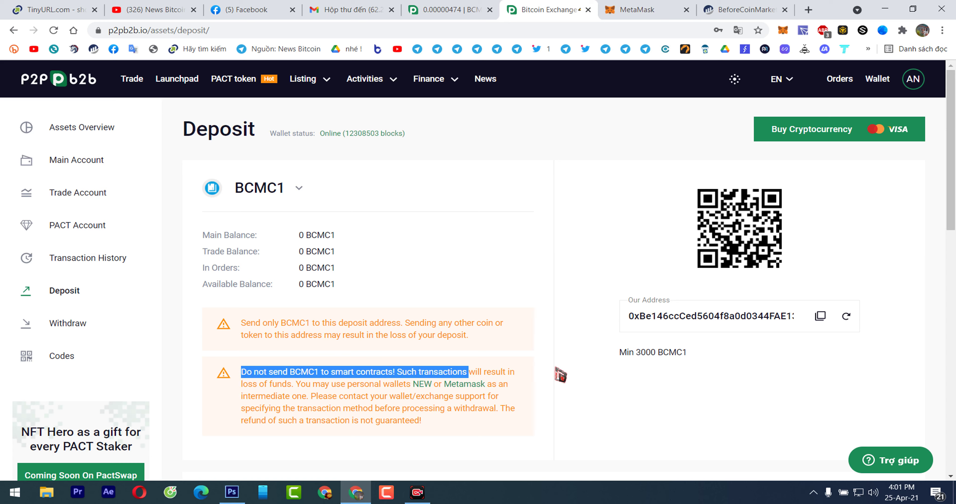
{"action": "left_click", "coordinate": [577, 367]}
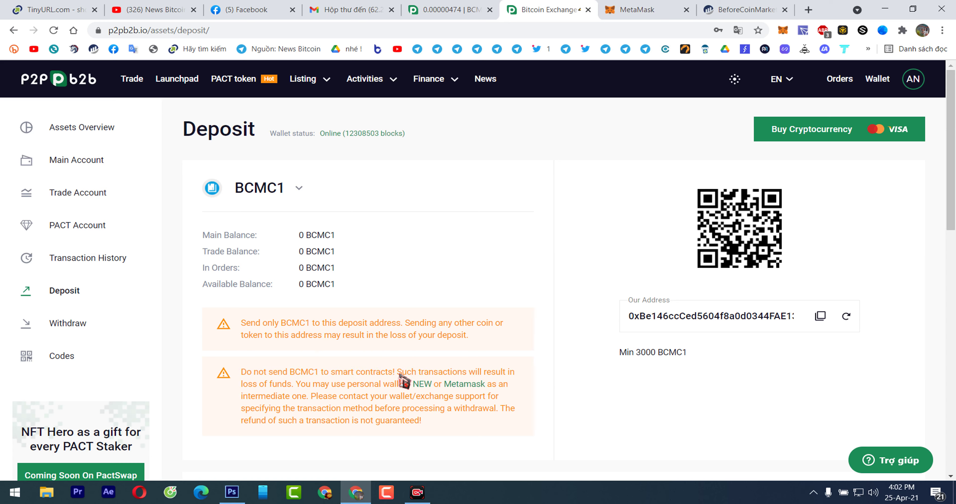
{"action": "left_click_drag", "start_coordinate": [398, 371], "coordinate": [413, 371]}
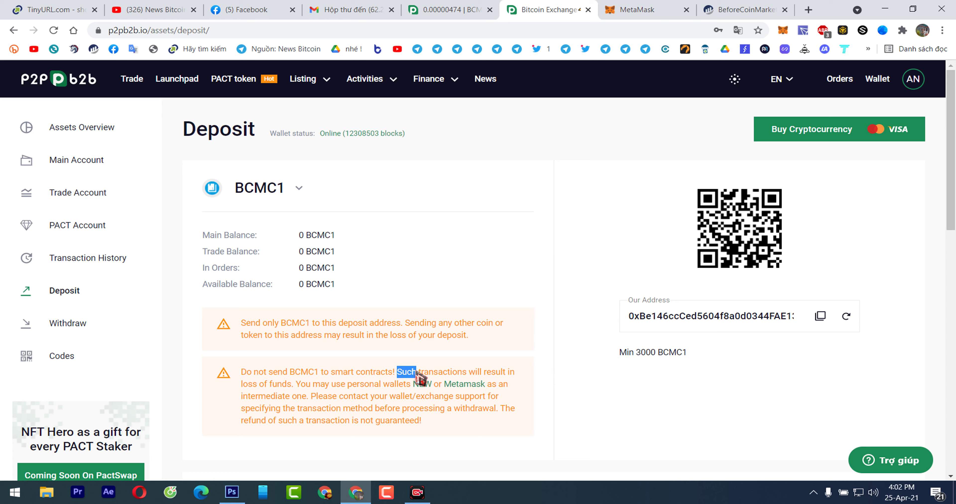
{"action": "left_click", "coordinate": [532, 415]}
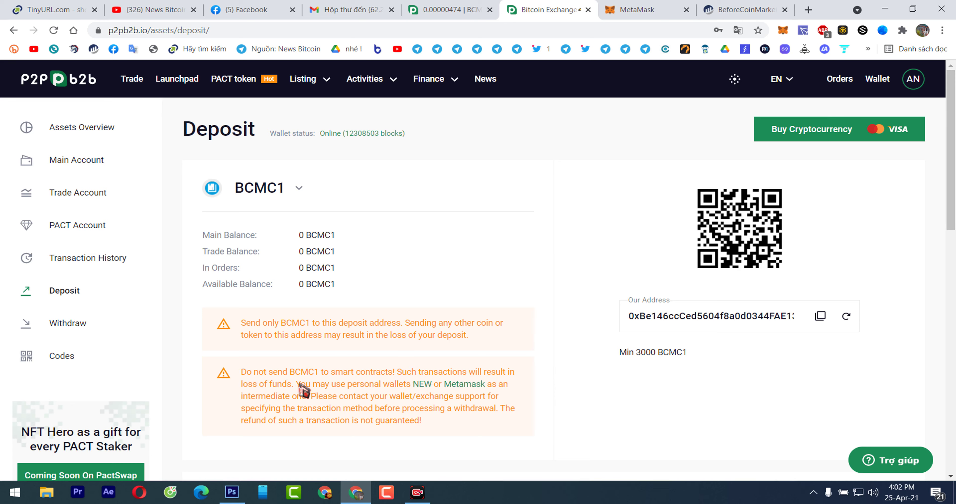
{"action": "left_click_drag", "start_coordinate": [297, 384], "coordinate": [454, 432]}
{"action": "left_click", "coordinate": [341, 409]}
{"action": "left_click", "coordinate": [498, 418]}
- Translate the deposit page into Vietnamese to read the support and refund warnings, and restore the English version
{"action": "right_click", "coordinate": [455, 432]}
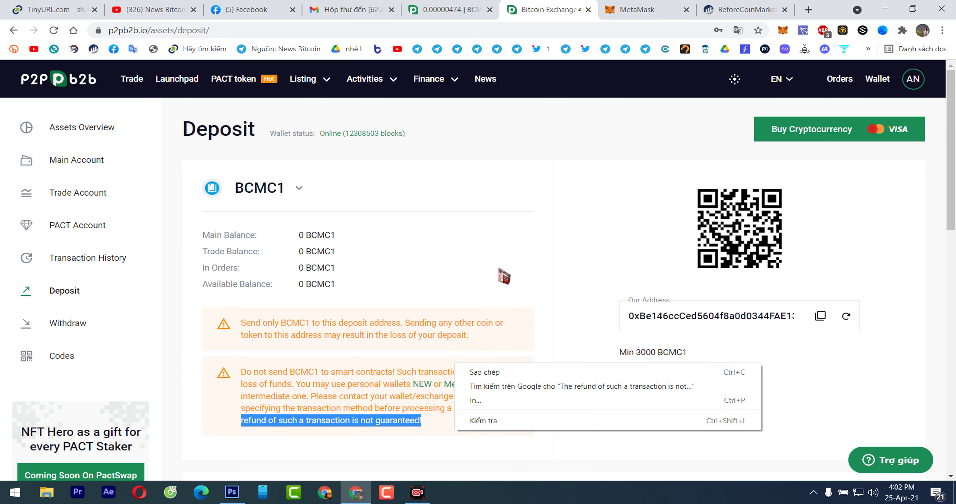
{"action": "right_click", "coordinate": [542, 222]}
{"action": "left_click", "coordinate": [600, 358]}
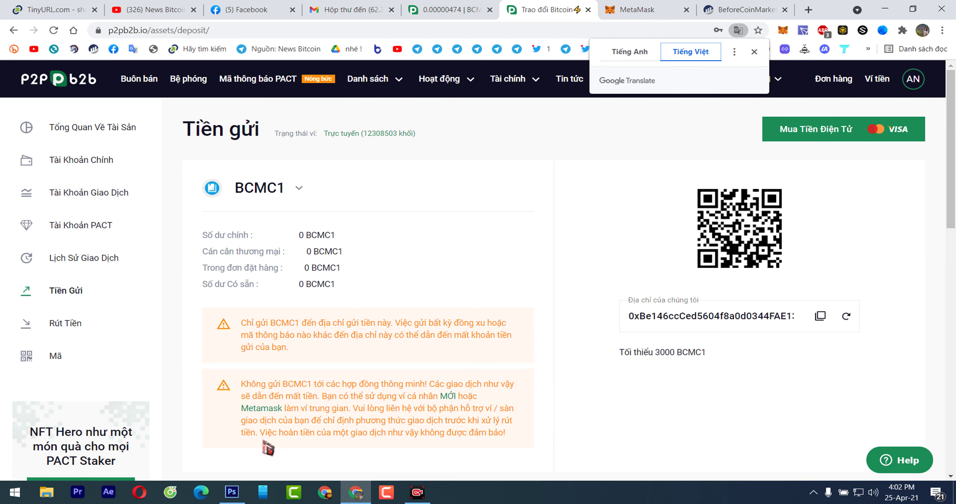
{"action": "left_click_drag", "start_coordinate": [261, 433], "coordinate": [536, 436]}
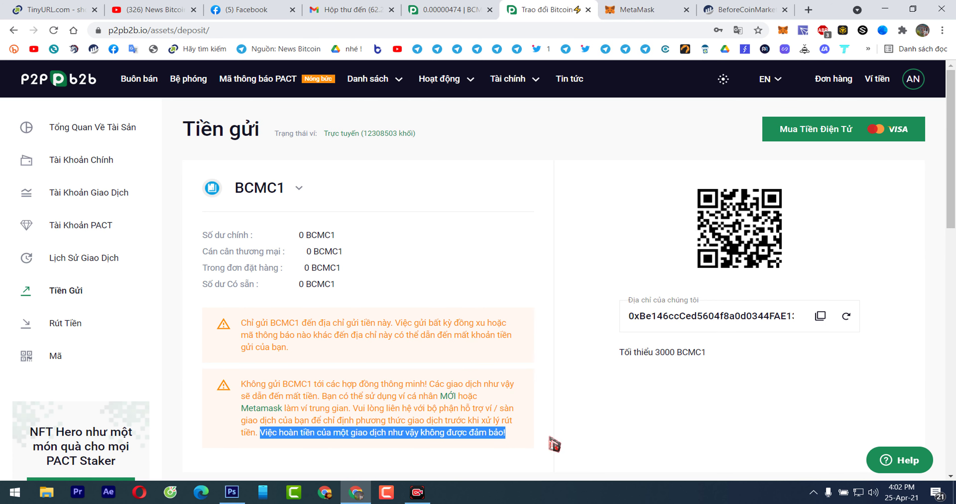
{"action": "left_click", "coordinate": [550, 441]}
{"action": "left_click_drag", "start_coordinate": [358, 409], "coordinate": [256, 441]}
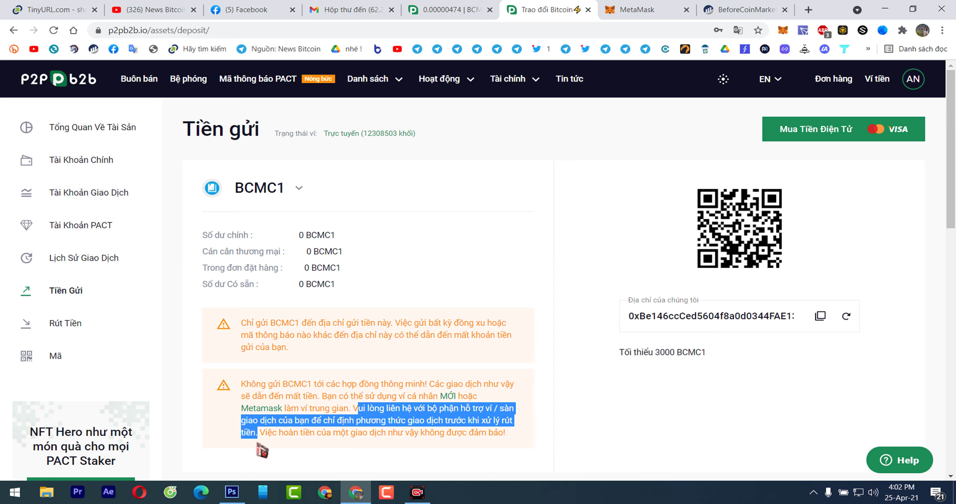
{"action": "left_click", "coordinate": [527, 343]}
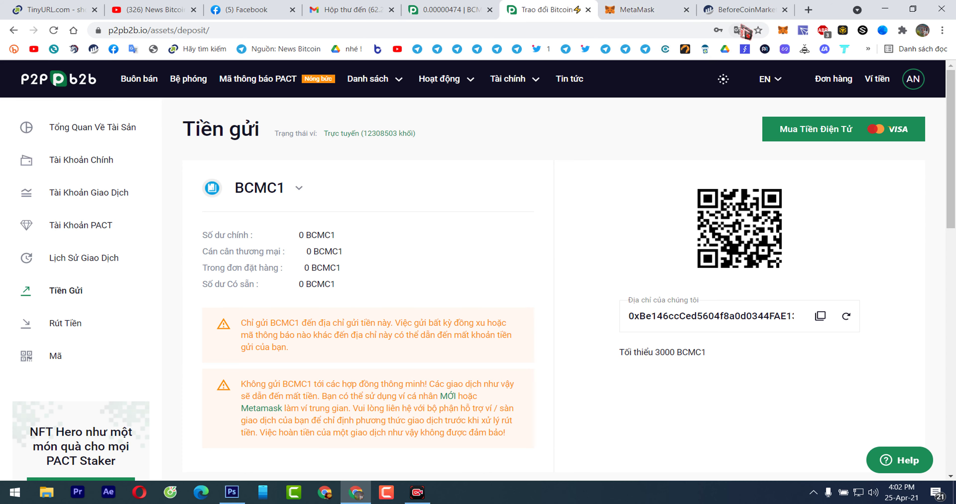
{"action": "left_click", "coordinate": [738, 30]}
{"action": "left_click", "coordinate": [639, 55]}
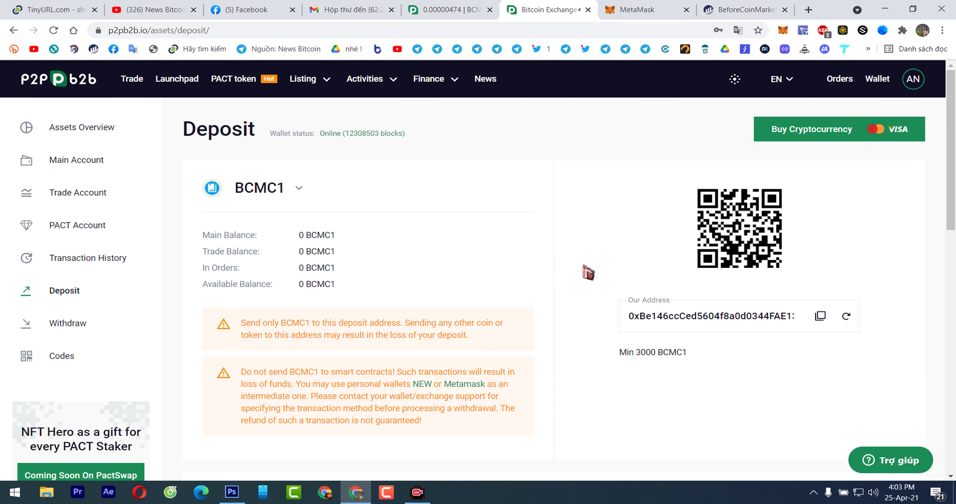
- Copy the BCMC1 deposit address from the P2PB2B deposit page
{"action": "left_click", "coordinate": [654, 9]}
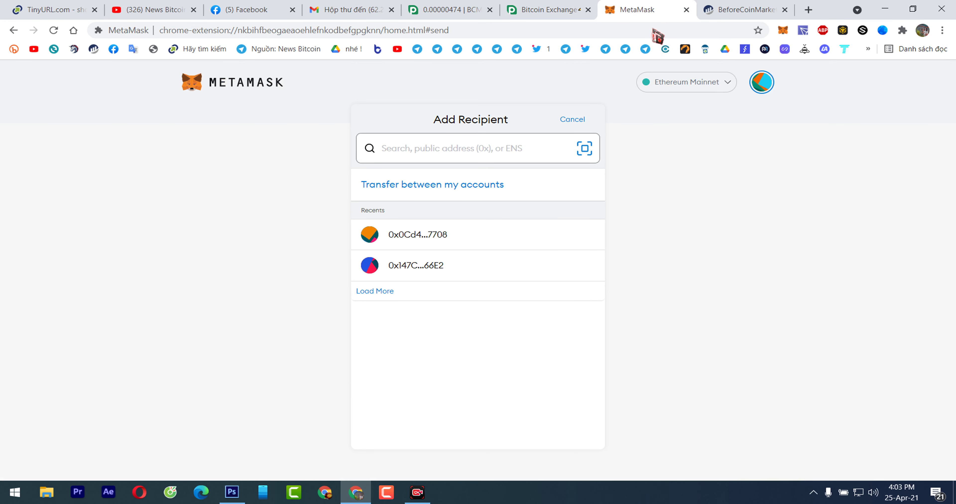
{"action": "left_click", "coordinate": [572, 9]}
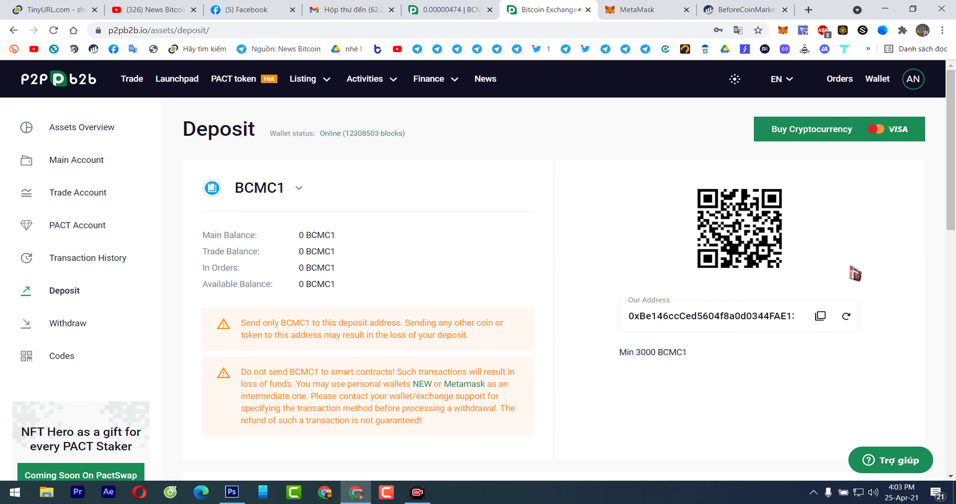
{"action": "left_click", "coordinate": [820, 317]}
{"action": "left_click", "coordinate": [820, 317]}
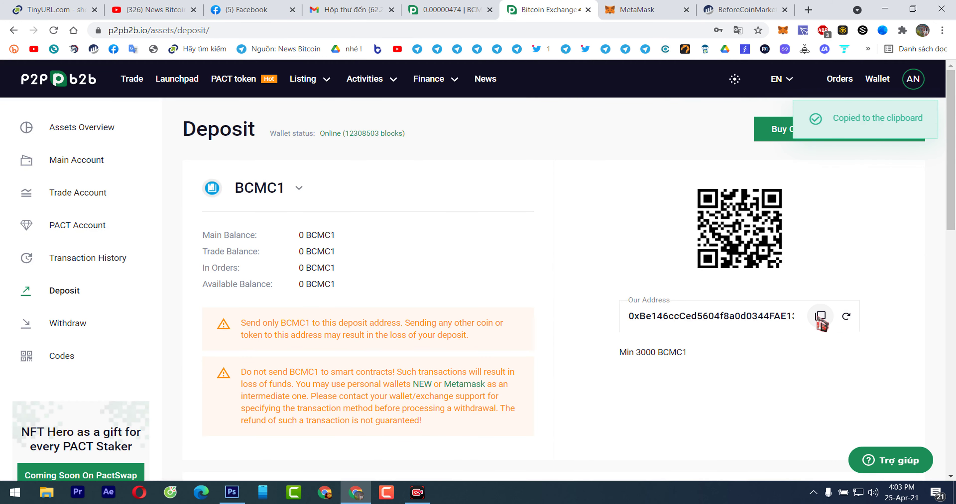
- In MetaMask, enter the copied deposit address as the recipient and set the amount to the maximum of 14350 BCMC1
{"action": "left_click", "coordinate": [668, 10]}
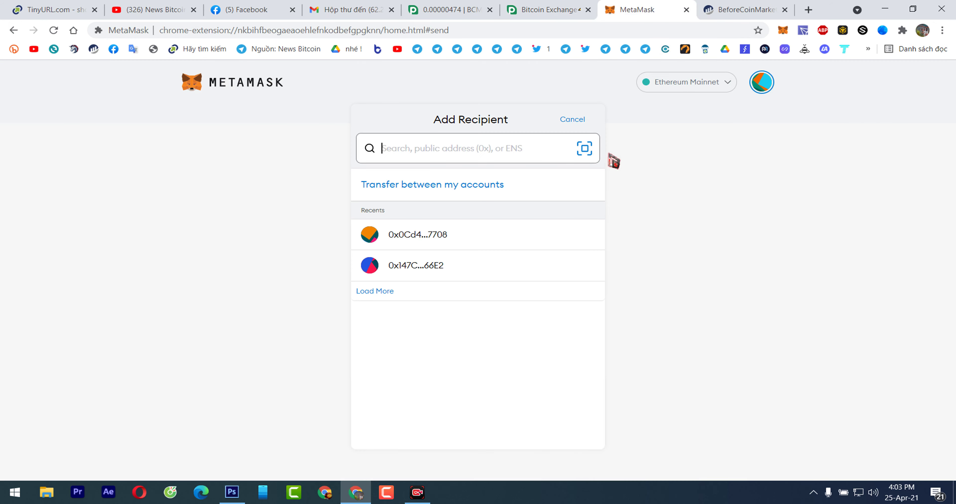
{"action": "right_click", "coordinate": [503, 150]}
{"action": "left_click", "coordinate": [558, 241]}
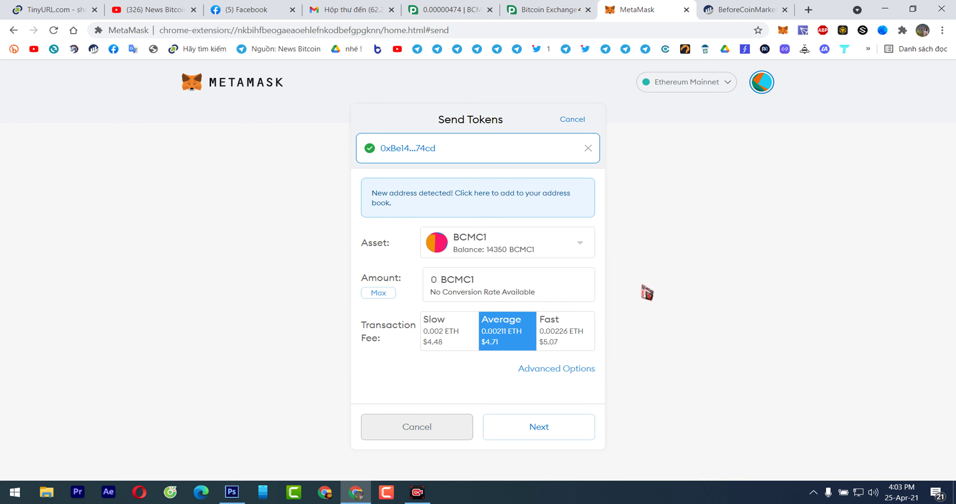
{"action": "left_click", "coordinate": [379, 293]}
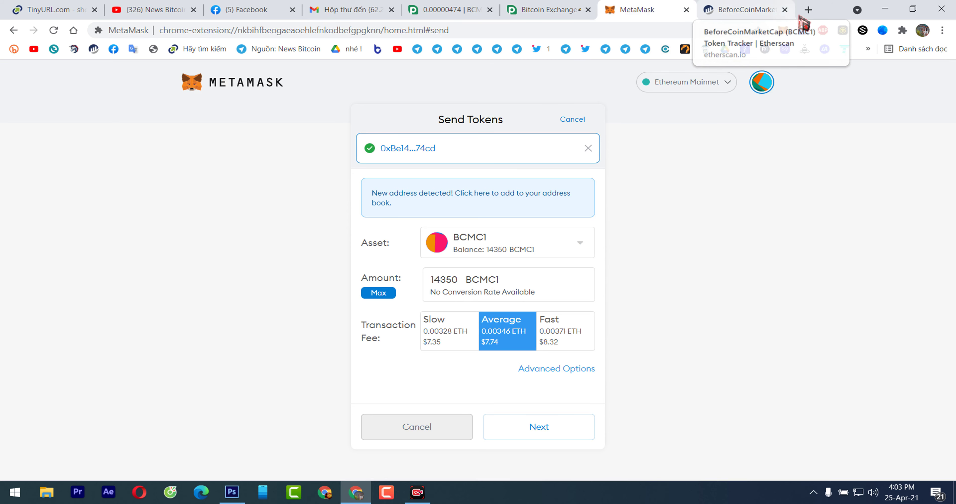
- Open Etherscan's Ethereum Gas Tracker in a new browser tab and place it directly after the MetaMask tab
{"action": "left_click", "coordinate": [809, 10]}
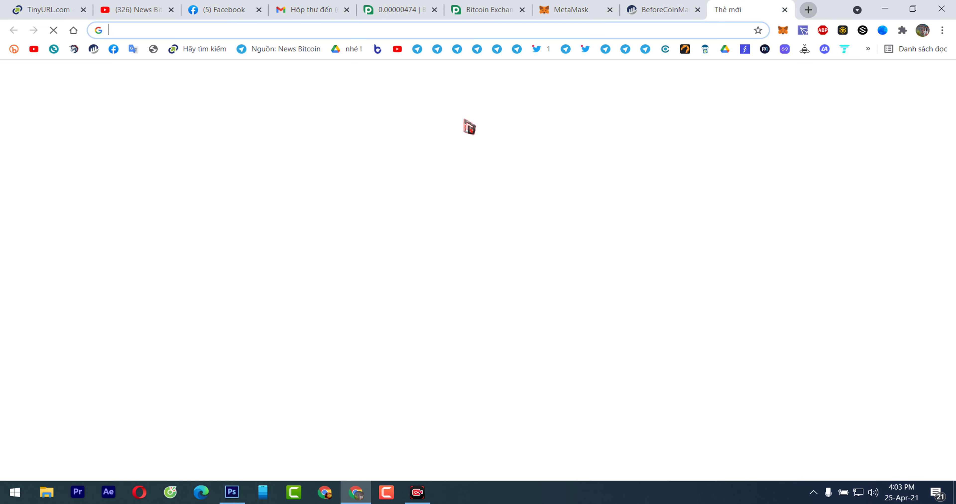
{"action": "left_click", "coordinate": [93, 49]}
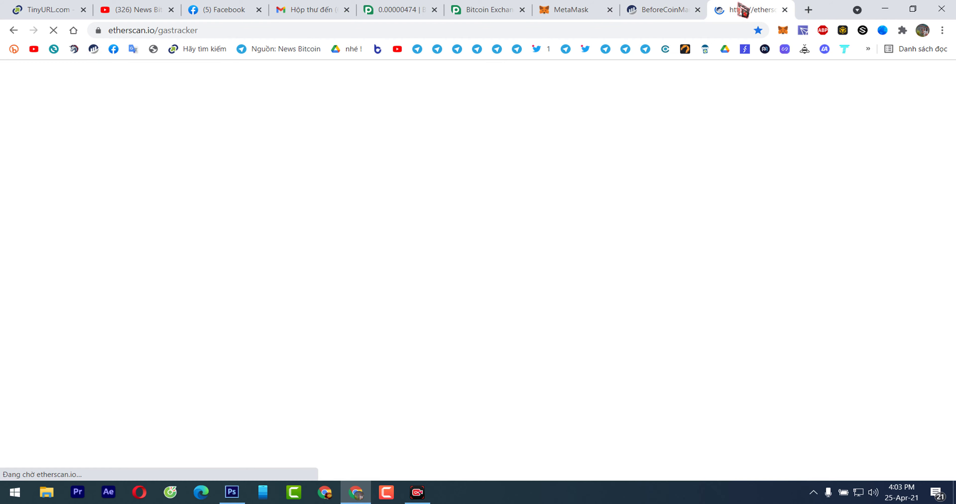
{"action": "left_click_drag", "start_coordinate": [740, 9], "coordinate": [665, 9]}
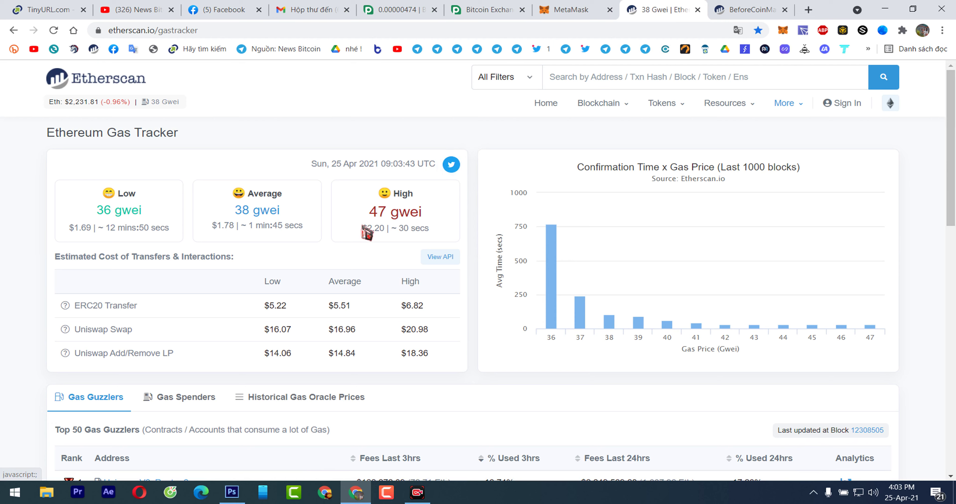
- Examine the low, average and high gas prices on the Ethereum Gas Tracker, comparing their gwei values and confirmation times
{"action": "left_click_drag", "start_coordinate": [102, 197], "coordinate": [462, 217]}
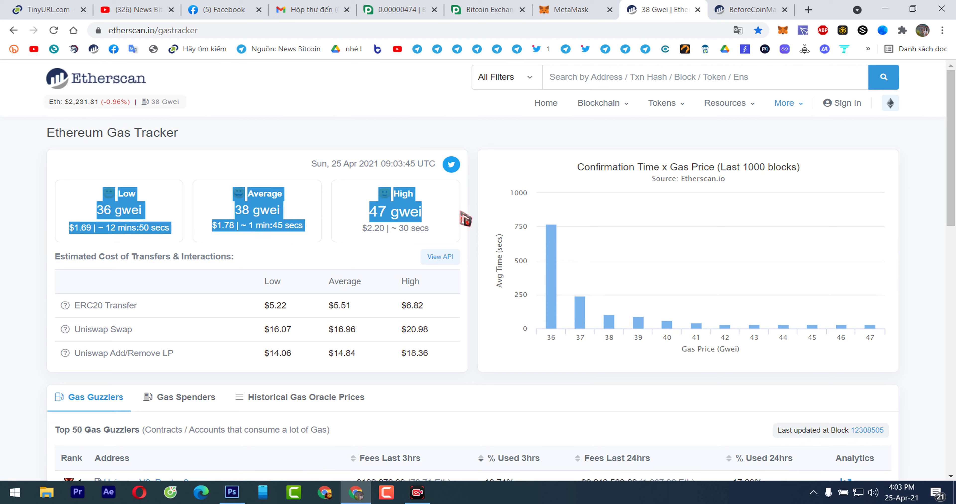
{"action": "left_click", "coordinate": [479, 217]}
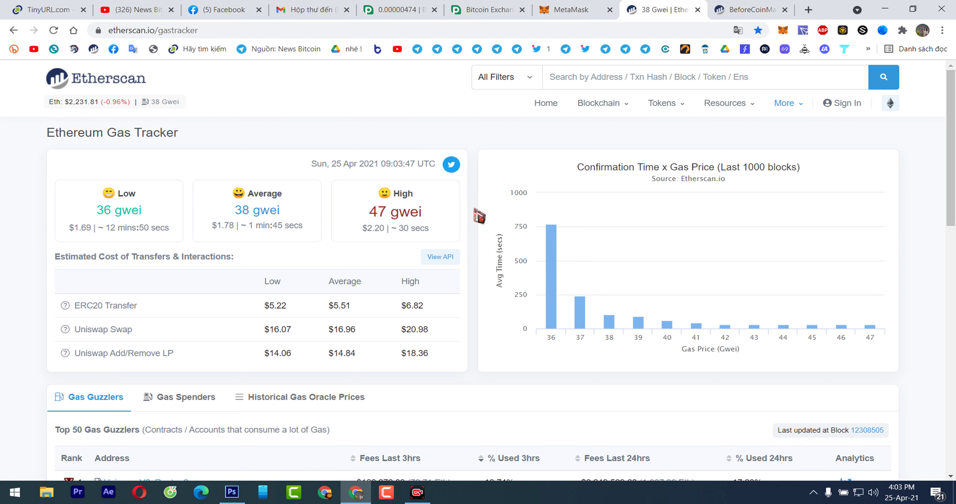
{"action": "left_click_drag", "start_coordinate": [233, 190], "coordinate": [289, 223]}
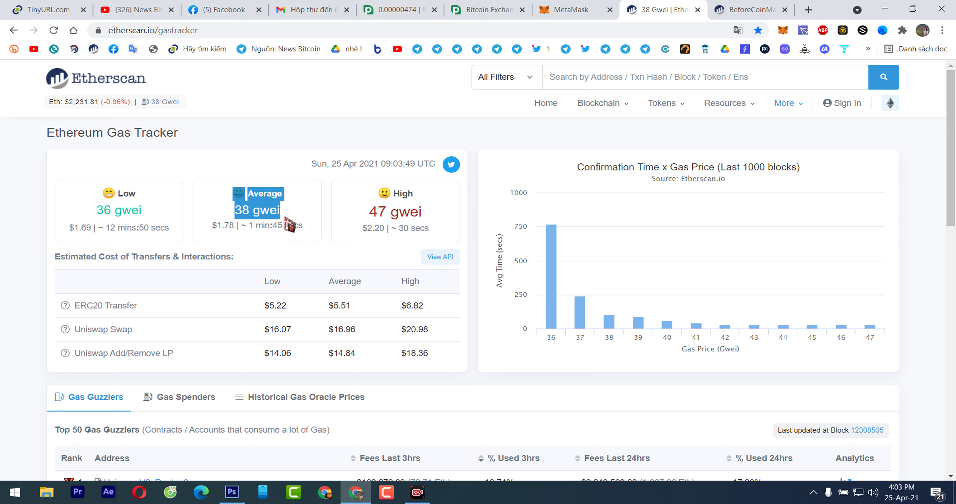
{"action": "left_click", "coordinate": [351, 218]}
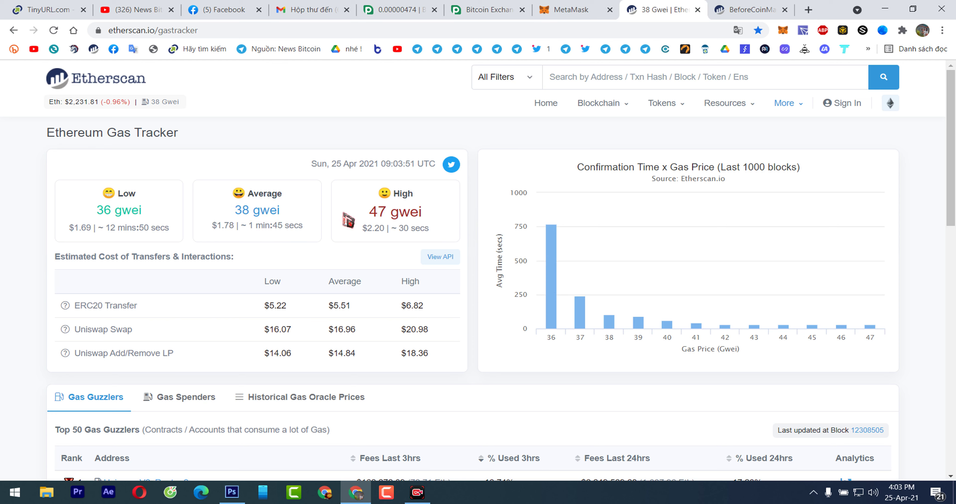
{"action": "left_click_drag", "start_coordinate": [382, 201], "coordinate": [458, 219]}
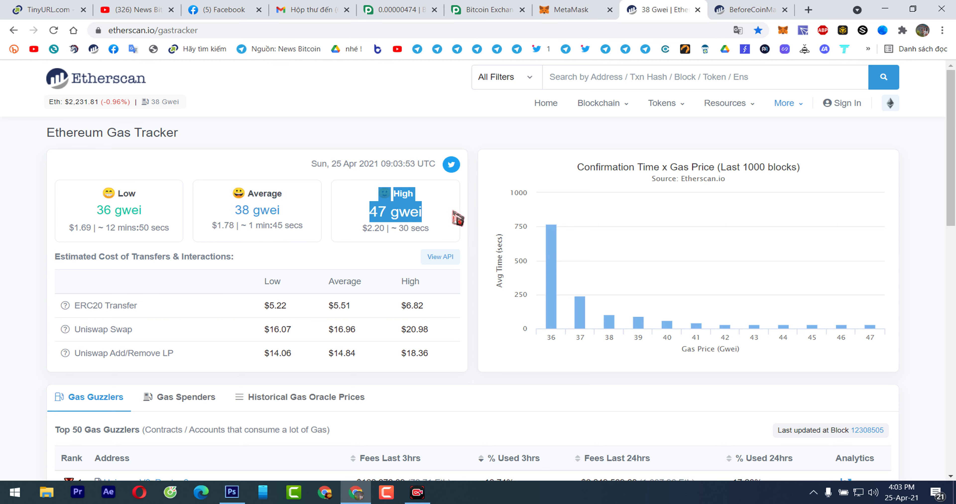
{"action": "left_click", "coordinate": [487, 203]}
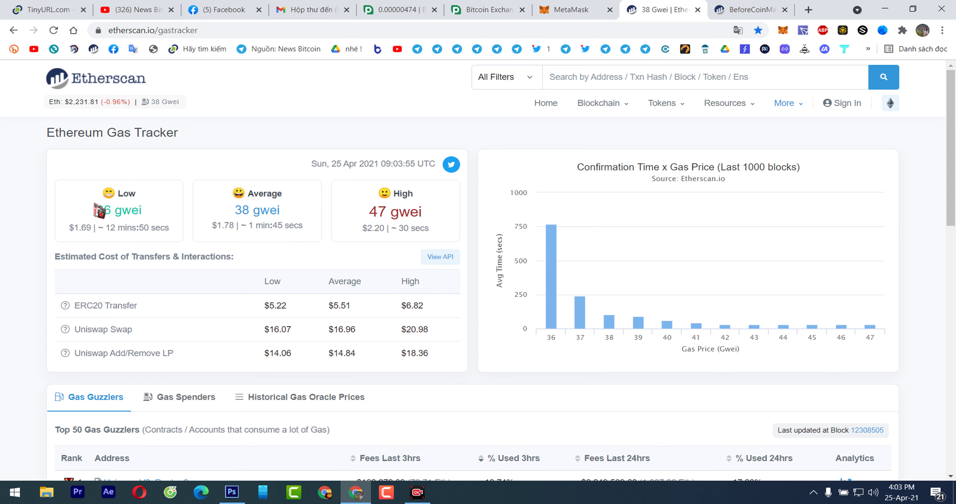
{"action": "left_click_drag", "start_coordinate": [105, 199], "coordinate": [181, 226]}
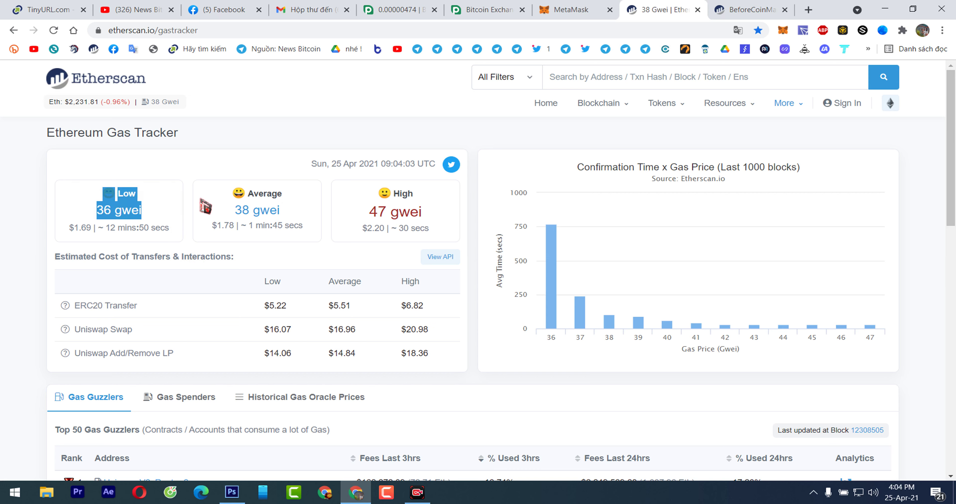
{"action": "left_click_drag", "start_coordinate": [210, 195], "coordinate": [308, 218]}
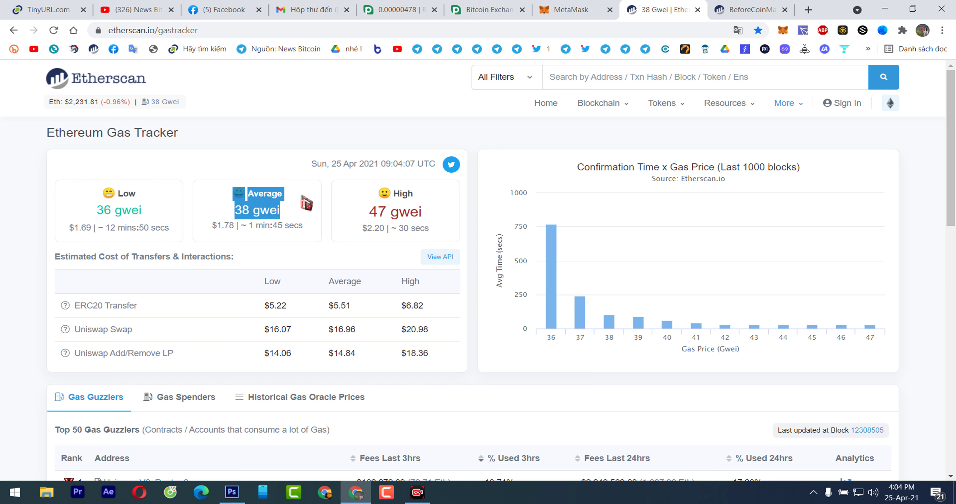
{"action": "left_click", "coordinate": [321, 203]}
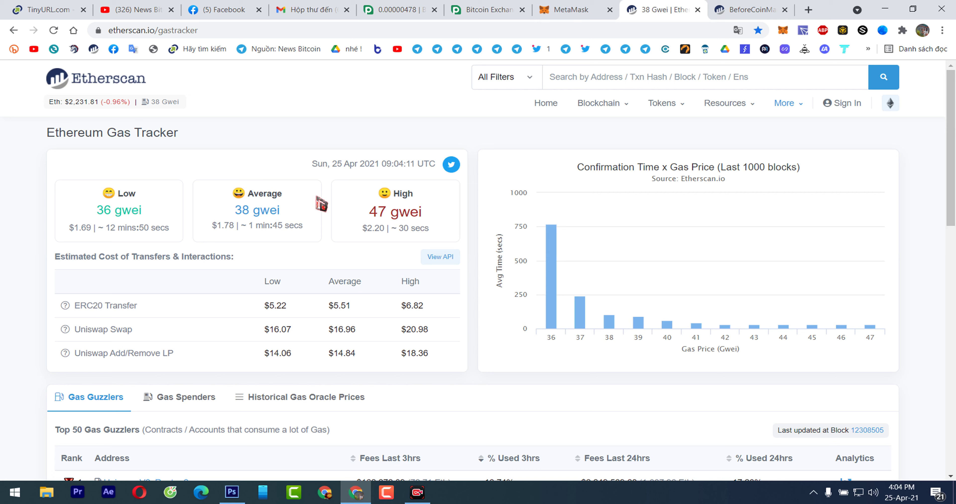
{"action": "left_click_drag", "start_coordinate": [229, 198], "coordinate": [293, 227]}
{"action": "left_click", "coordinate": [321, 228]}
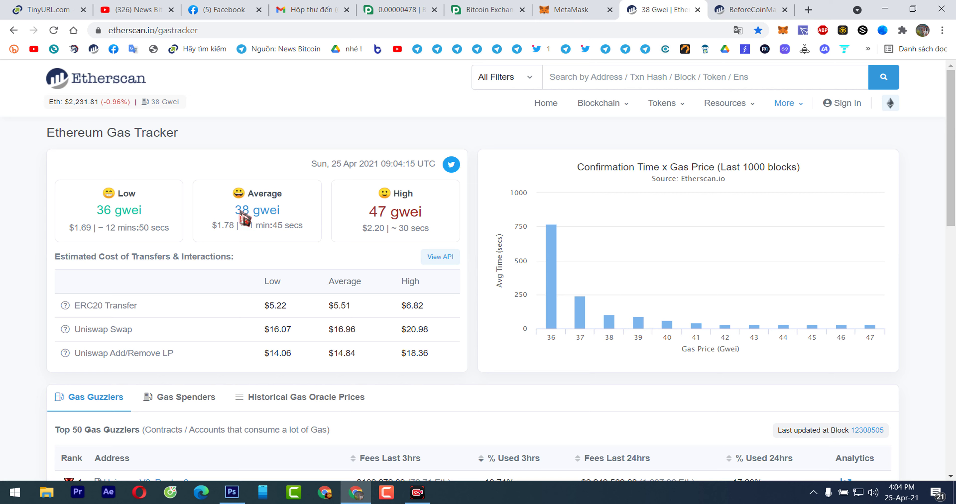
- Reload the Ethereum Gas Tracker and check the current average gas price
{"action": "left_click_drag", "start_coordinate": [236, 210], "coordinate": [307, 215]}
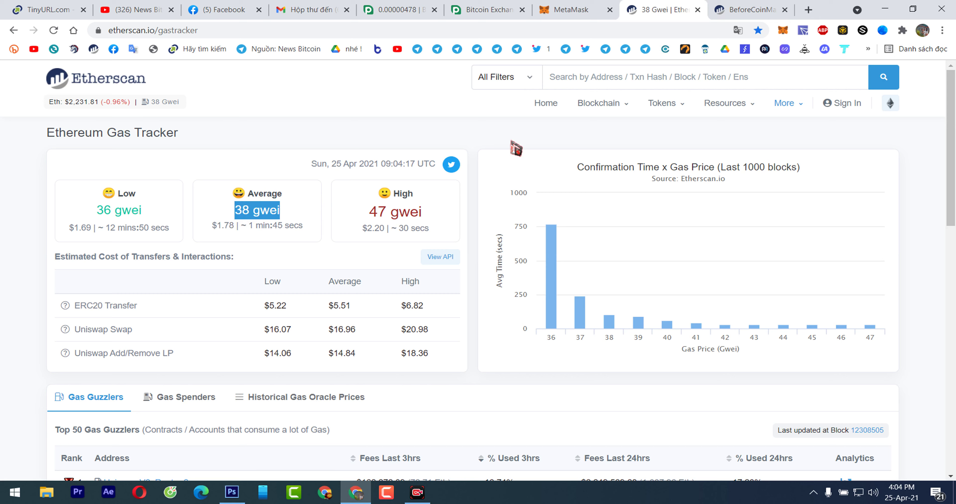
{"action": "left_click", "coordinate": [54, 30]}
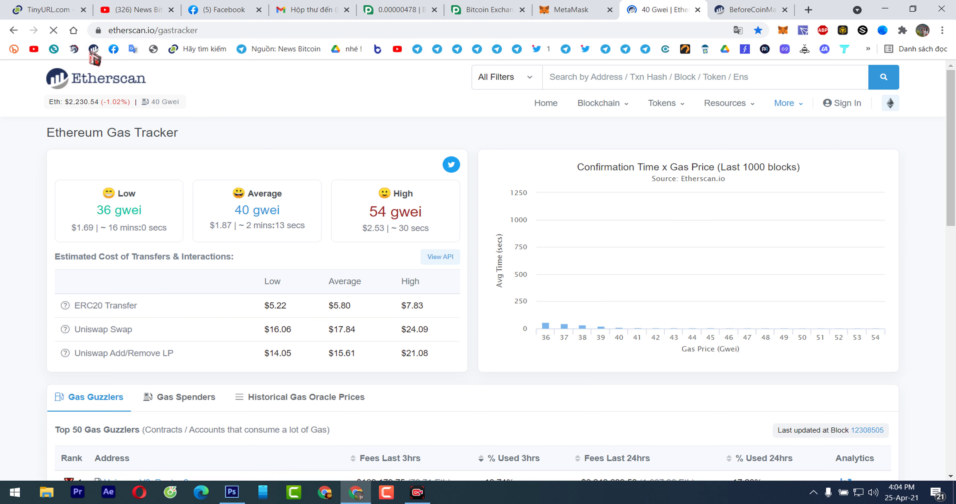
{"action": "left_click", "coordinate": [54, 31]}
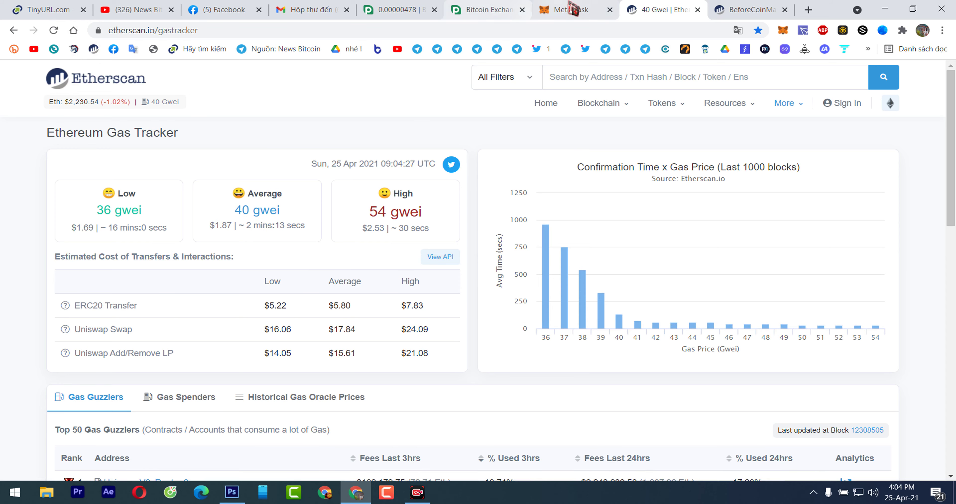
- In MetaMask's advanced gas options, set the gas price to 40 gwei, save it and proceed to the transfer confirmation
{"action": "left_click", "coordinate": [579, 9]}
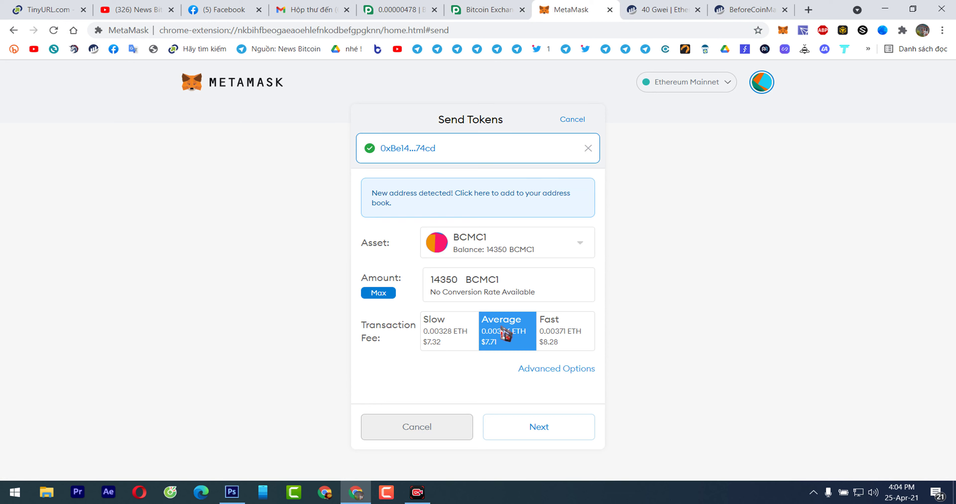
{"action": "left_click", "coordinate": [570, 370]}
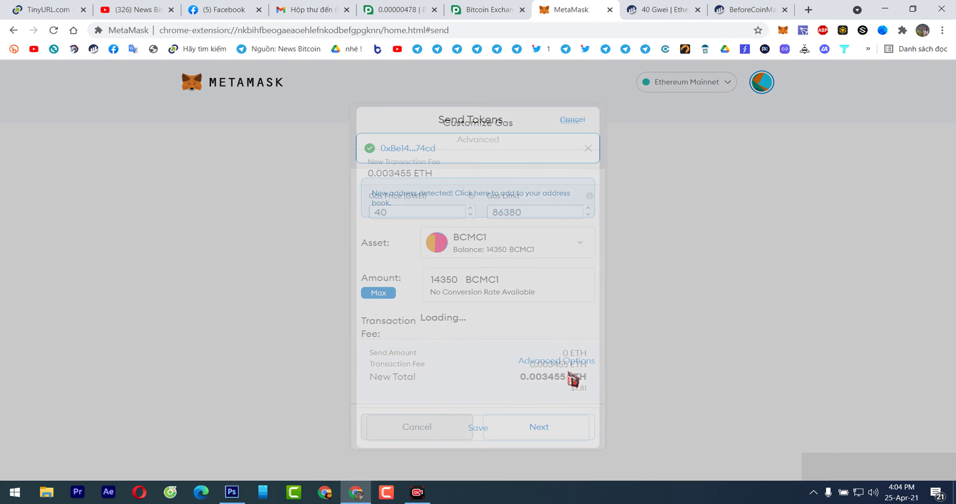
{"action": "left_click", "coordinate": [683, 9]}
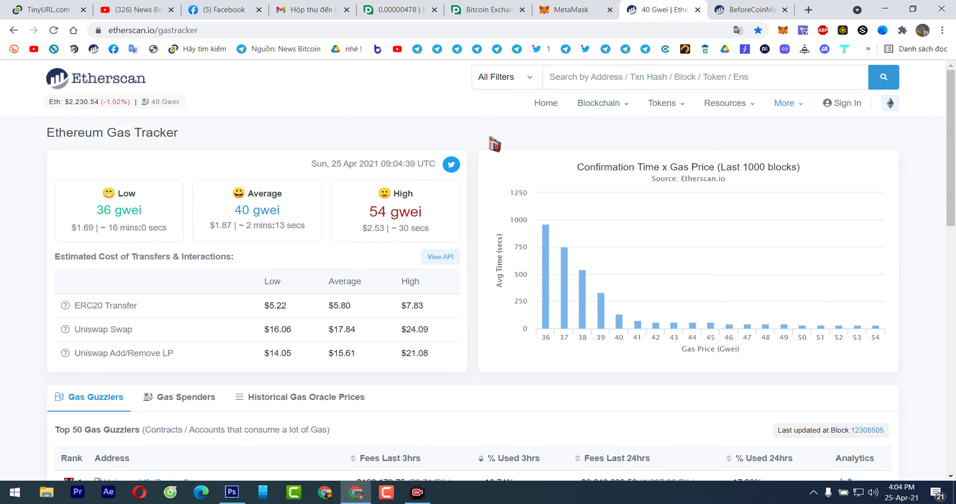
{"action": "right_click", "coordinate": [484, 111]}
{"action": "left_click", "coordinate": [520, 146]}
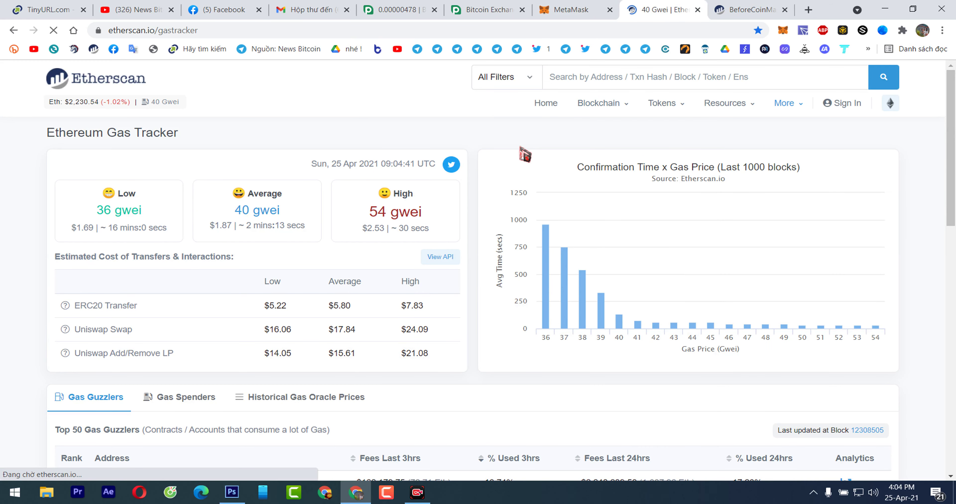
{"action": "left_click", "coordinate": [572, 9]}
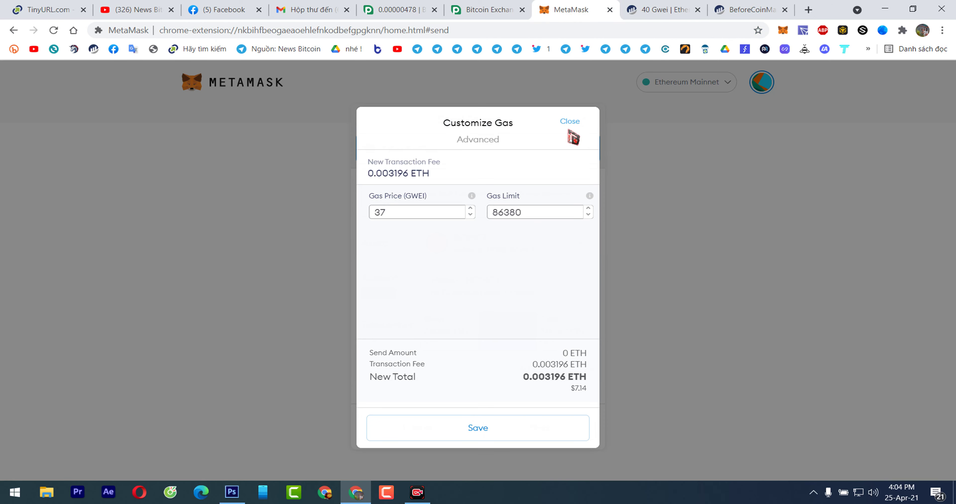
{"action": "double_click", "coordinate": [378, 213]}
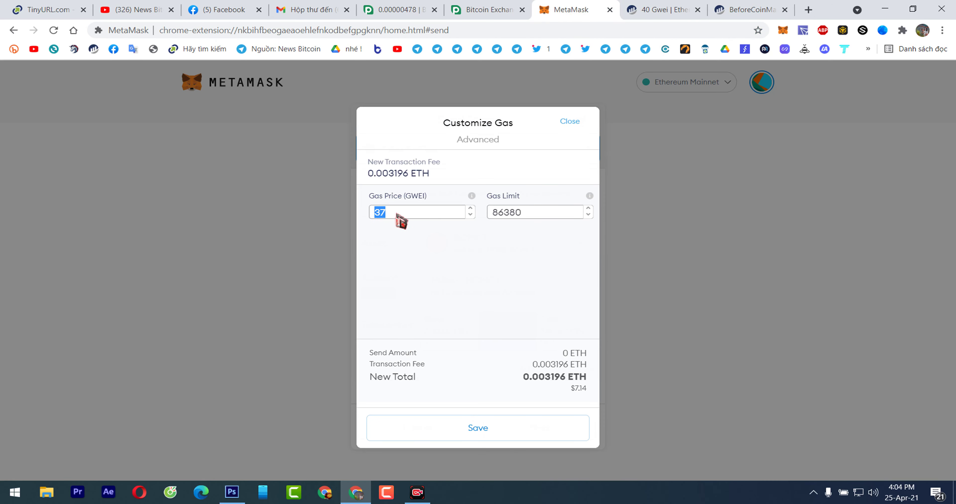
{"action": "left_click", "coordinate": [527, 426]}
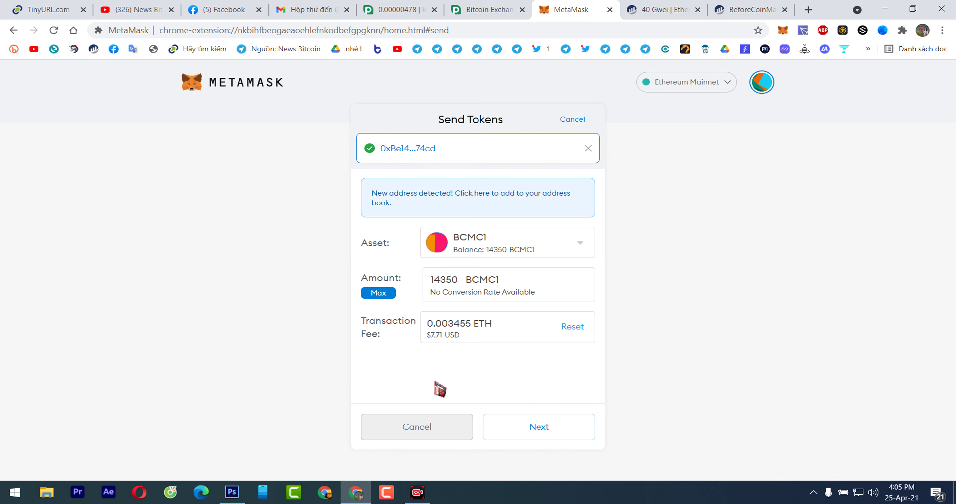
{"action": "left_click", "coordinate": [561, 434]}
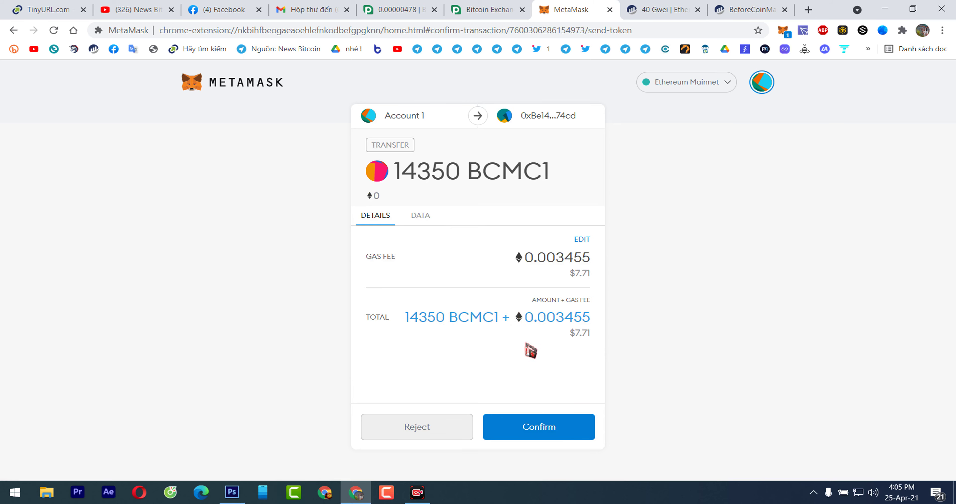
- Copy the BCMC1 deposit address again on P2PB2B and paste it into the browser's address bar to read it in full
{"action": "left_click", "coordinate": [501, 13]}
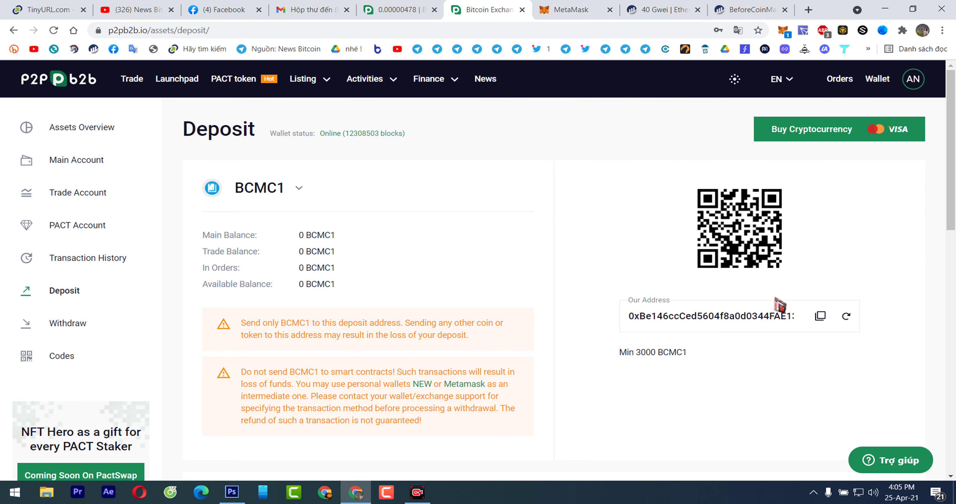
{"action": "left_click", "coordinate": [568, 13]}
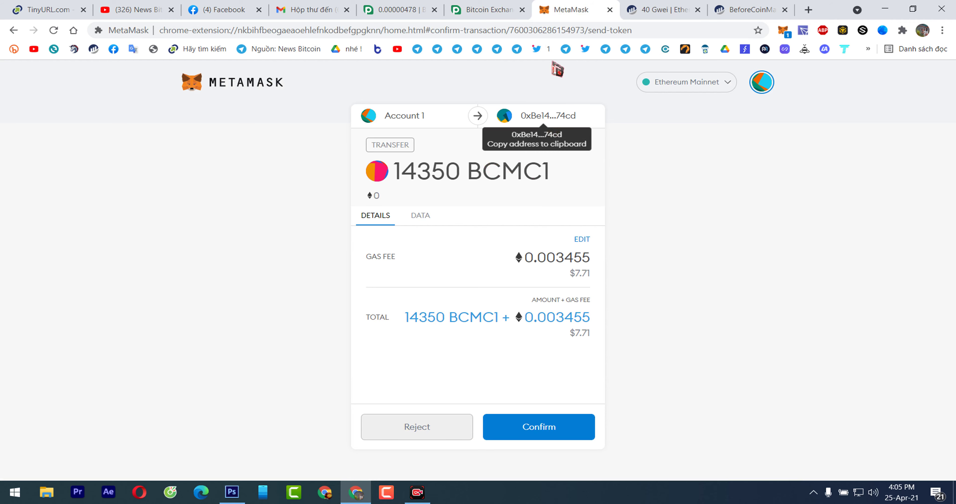
{"action": "left_click", "coordinate": [521, 9]}
{"action": "left_click", "coordinate": [820, 316]}
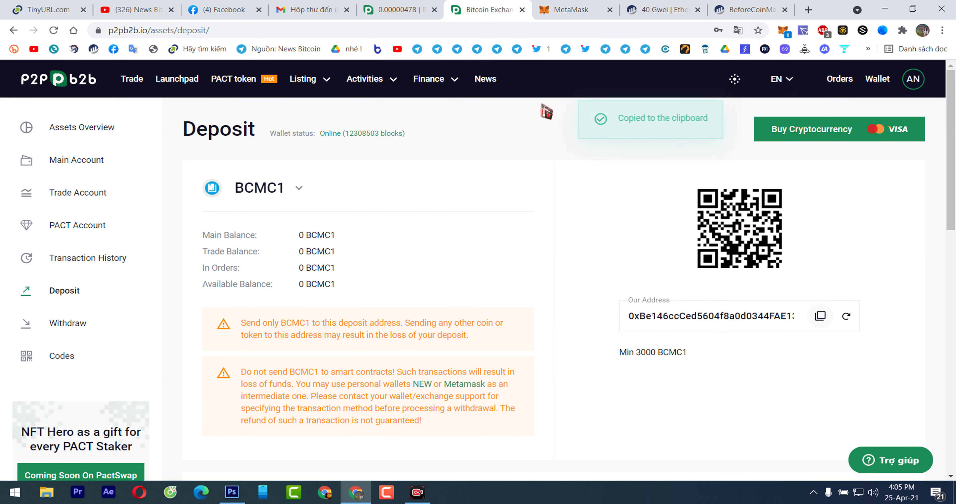
{"action": "left_click", "coordinate": [462, 36]}
{"action": "right_click", "coordinate": [461, 30]}
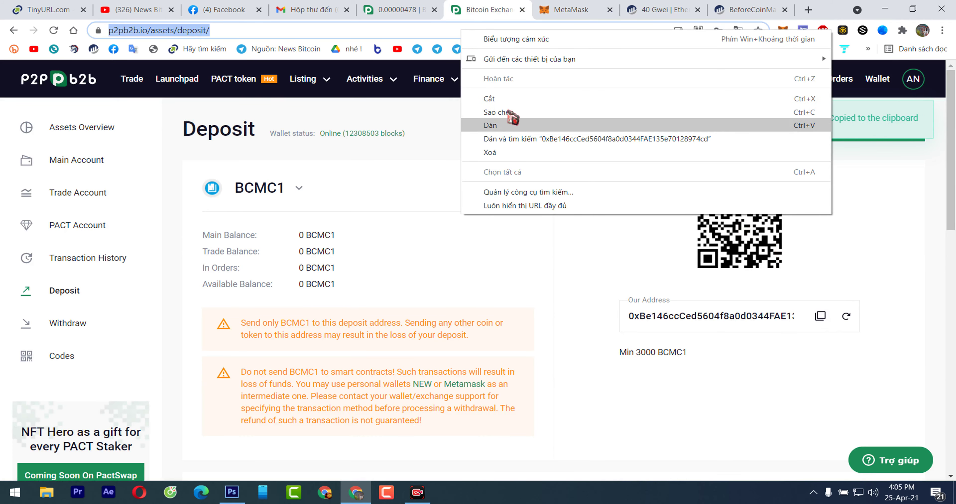
{"action": "left_click", "coordinate": [496, 131]}
- Paste the deposit address into the address bar of the MetaMask tab and compare it with the transfer's recipient
{"action": "left_click", "coordinate": [553, 10]}
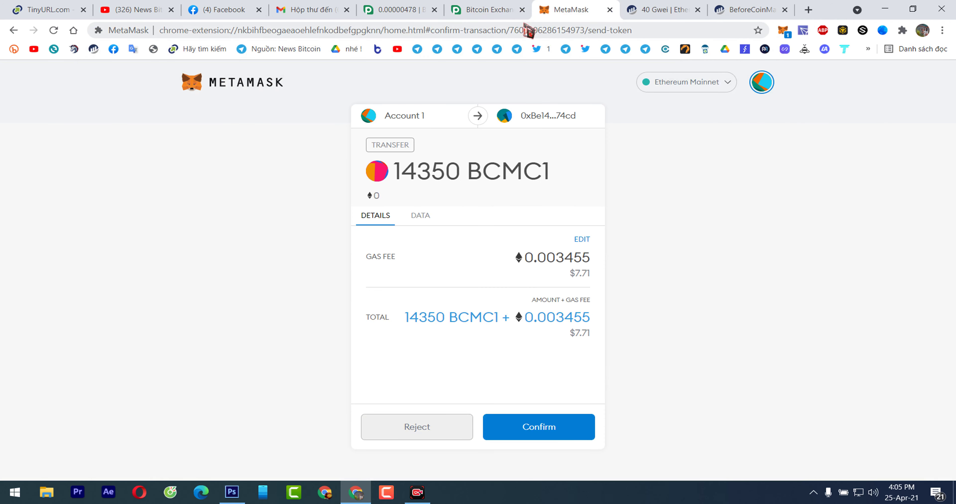
{"action": "left_click", "coordinate": [532, 29]}
{"action": "right_click", "coordinate": [532, 29]}
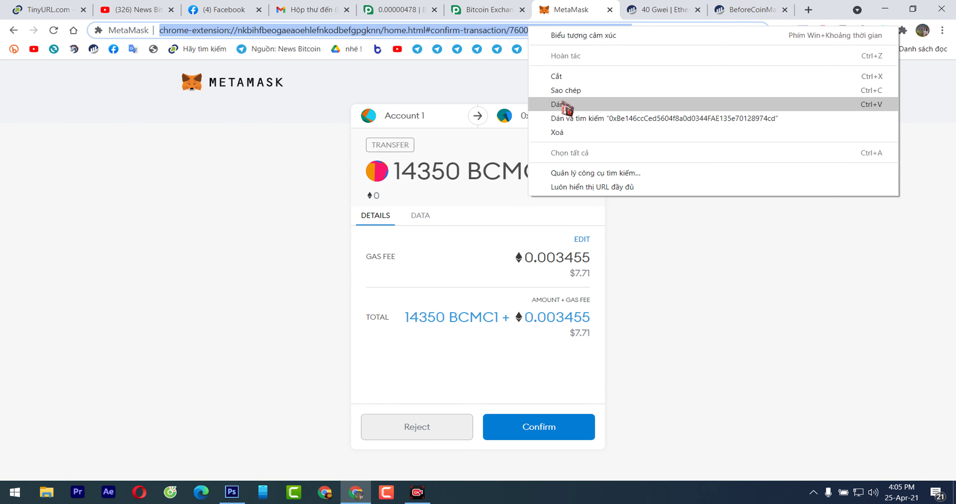
{"action": "left_click", "coordinate": [619, 101]}
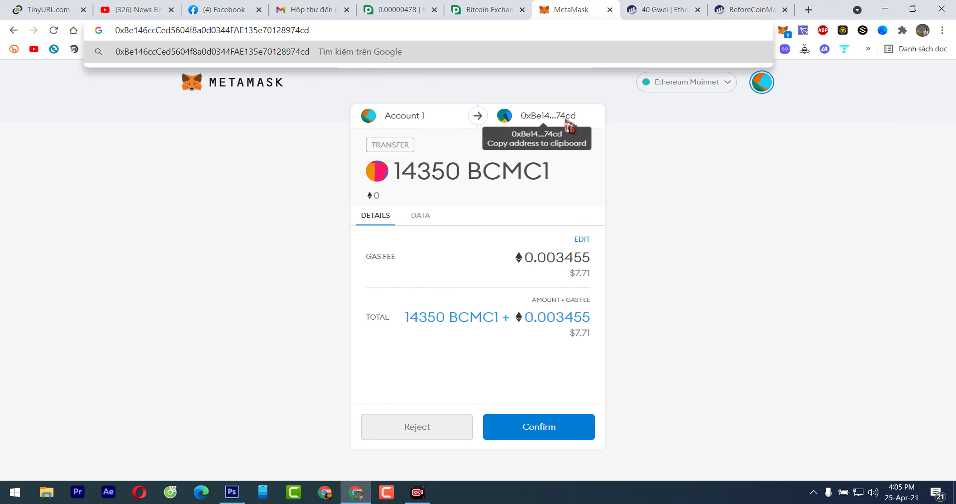
{"action": "left_click", "coordinate": [576, 122]}
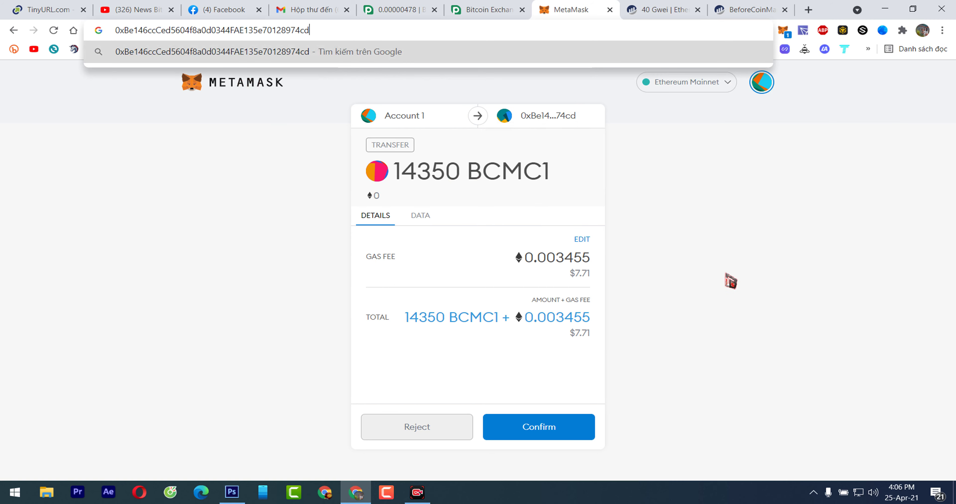
{"action": "left_click", "coordinate": [730, 282]}
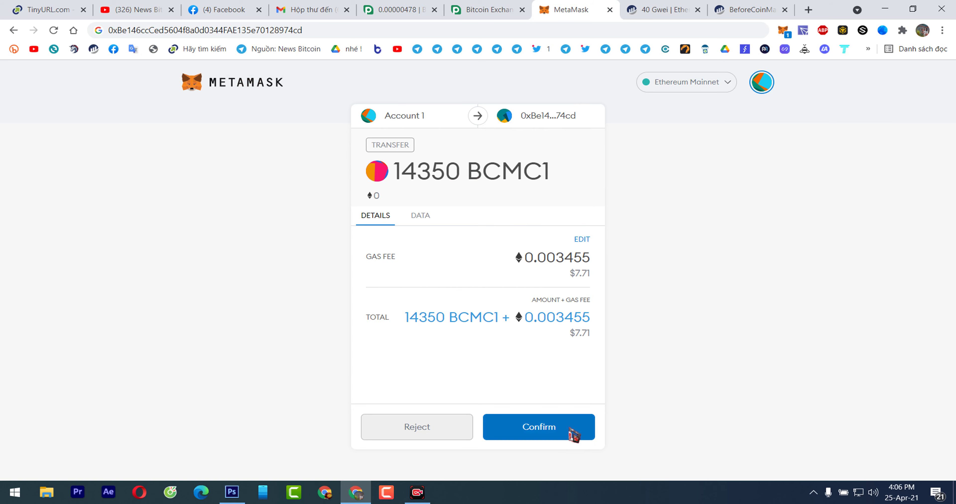
- Confirm the 14350 BCMC1 transfer and open the details of the pending send transaction
{"action": "left_click", "coordinate": [573, 434]}
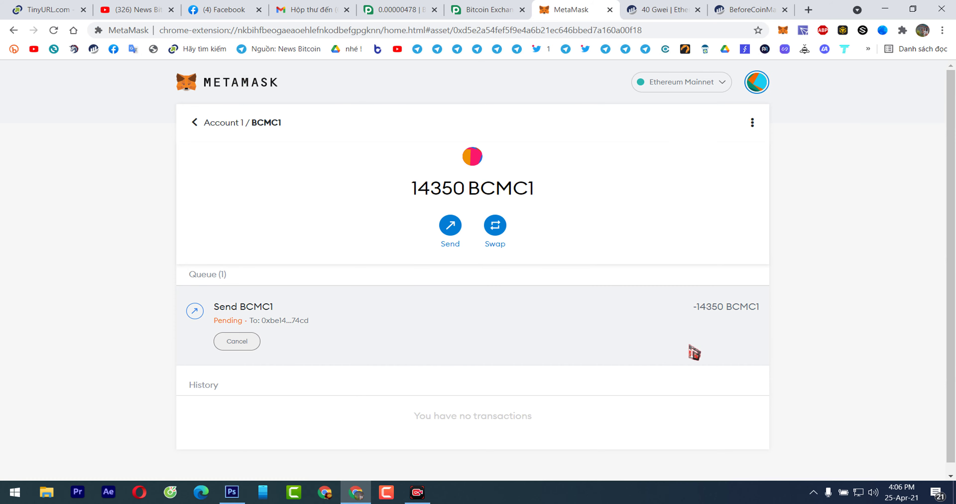
{"action": "left_click", "coordinate": [708, 310]}
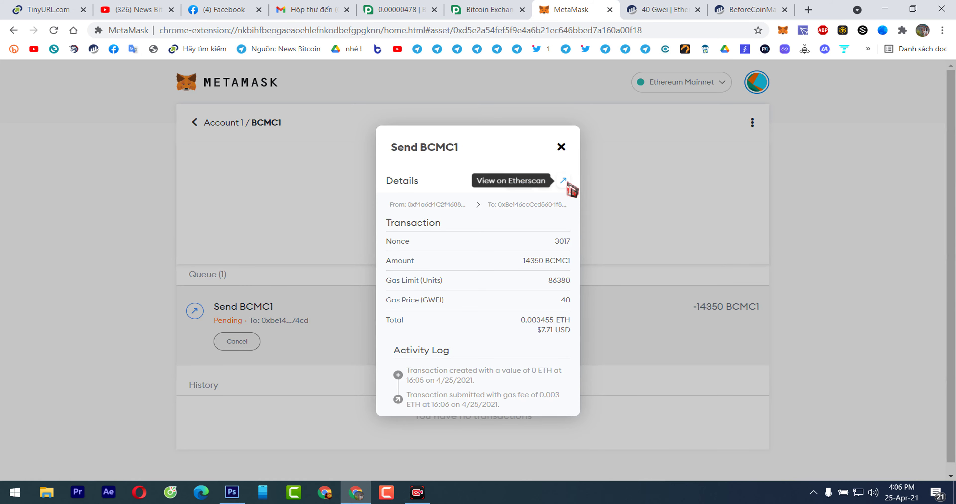
{"action": "left_click", "coordinate": [561, 147]}
{"action": "left_click", "coordinate": [692, 299]}
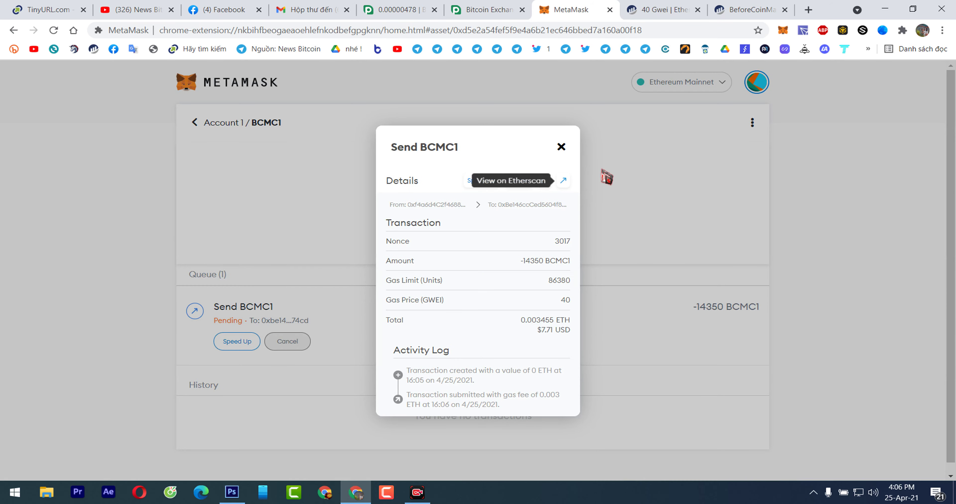
- View the pending transaction on Etherscan and open the wallet holder's address page from the BeforeCoinMarketCap token page
{"action": "left_click", "coordinate": [563, 181]}
{"action": "left_click", "coordinate": [613, 9]}
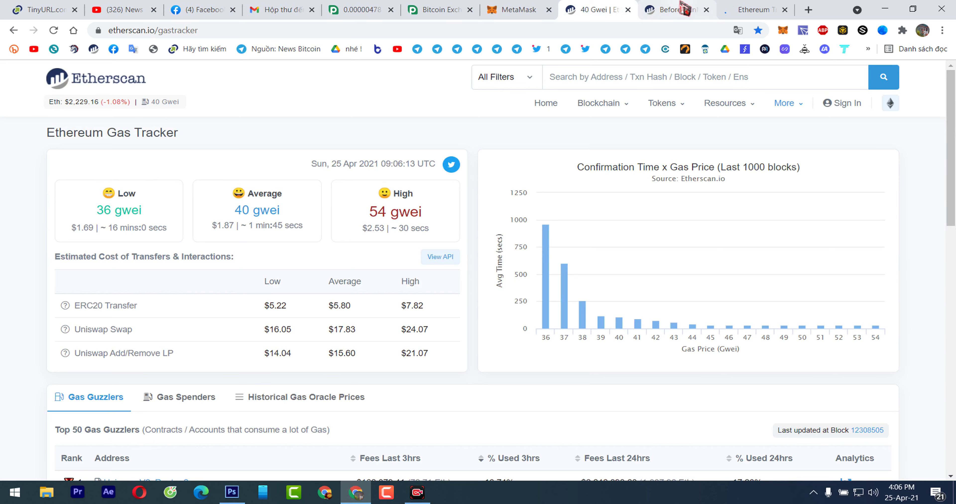
{"action": "left_click", "coordinate": [681, 10]}
{"action": "left_click", "coordinate": [182, 349]}
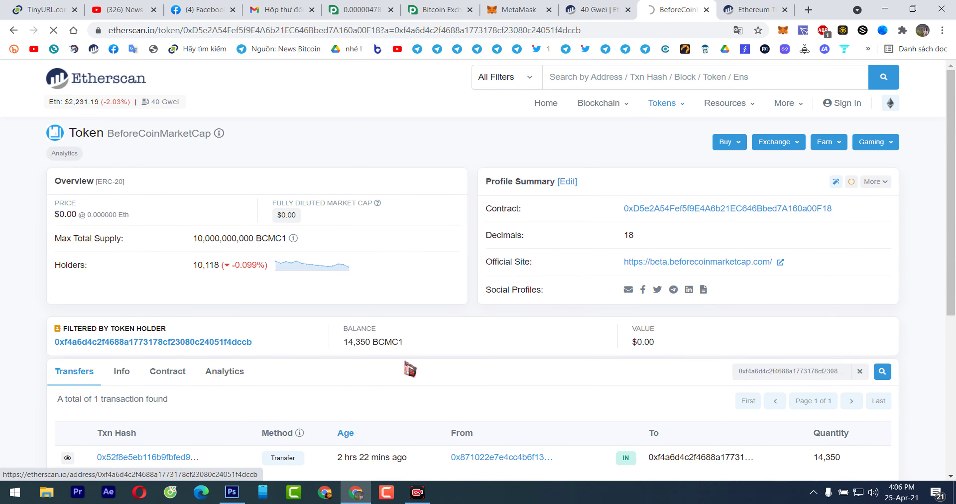
- Copy the MetaMask account address, look it up on Etherscan and open the details of its newest BCMC1 transfer
{"action": "left_click", "coordinate": [516, 10]}
{"action": "left_click", "coordinate": [562, 147]}
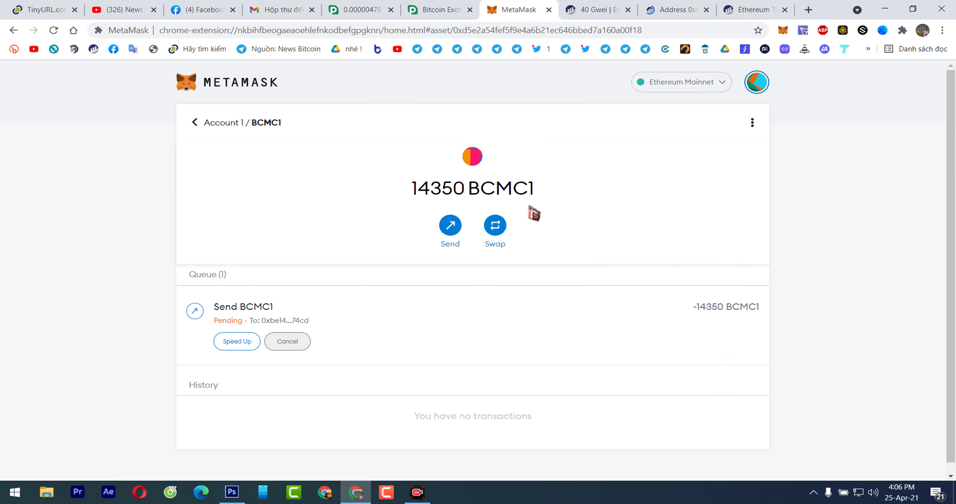
{"action": "left_click", "coordinate": [201, 124]}
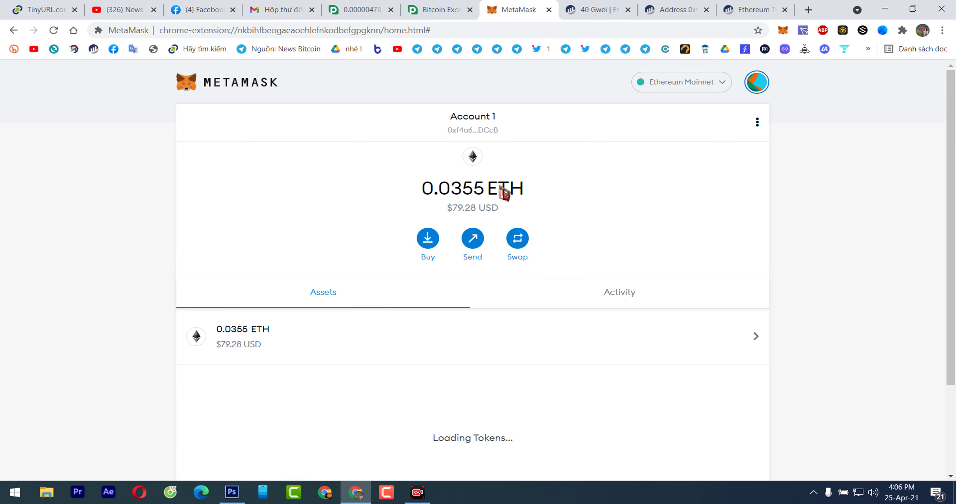
{"action": "left_click", "coordinate": [475, 128]}
{"action": "left_click", "coordinate": [657, 10]}
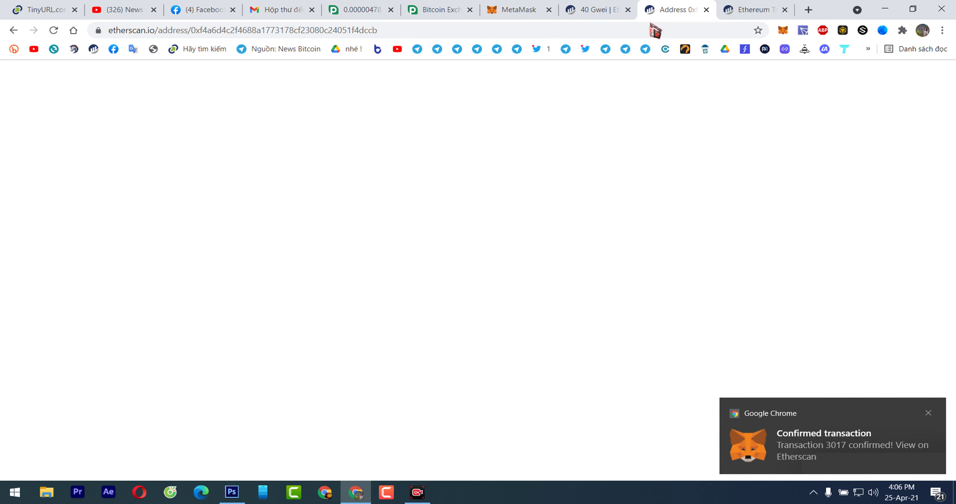
{"action": "right_click", "coordinate": [653, 30]}
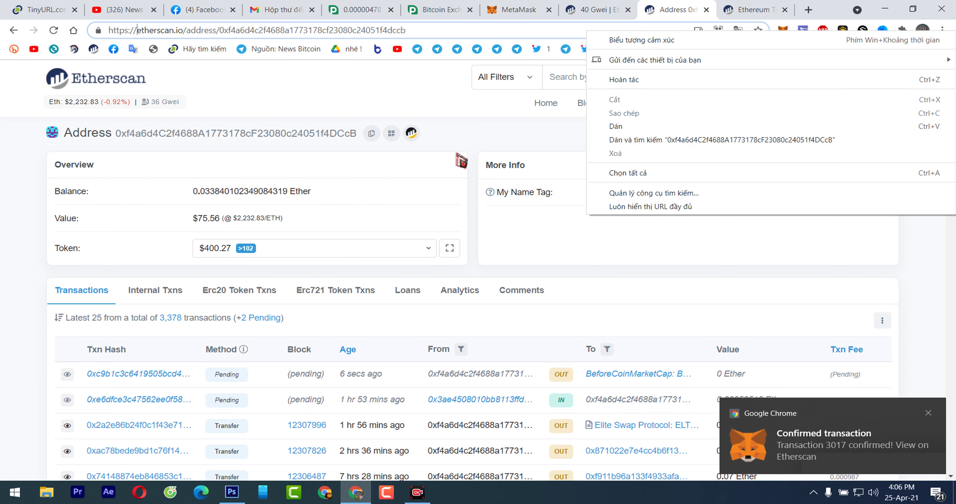
{"action": "right_click", "coordinate": [570, 82]}
{"action": "left_click", "coordinate": [599, 177]}
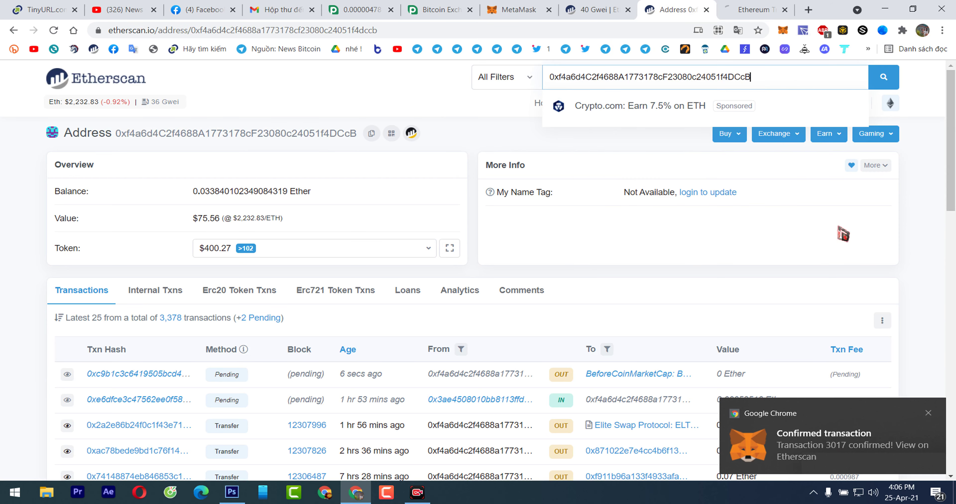
{"action": "key", "text": "Return"}
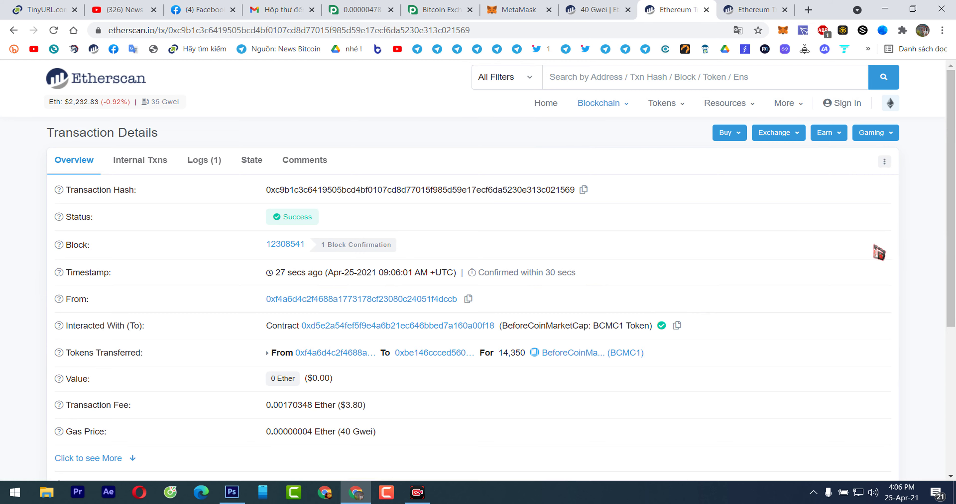
- Reload the P2PB2B BCMC1 deposit page and check its balances and transaction history for the incoming deposit
{"action": "left_click", "coordinate": [455, 14]}
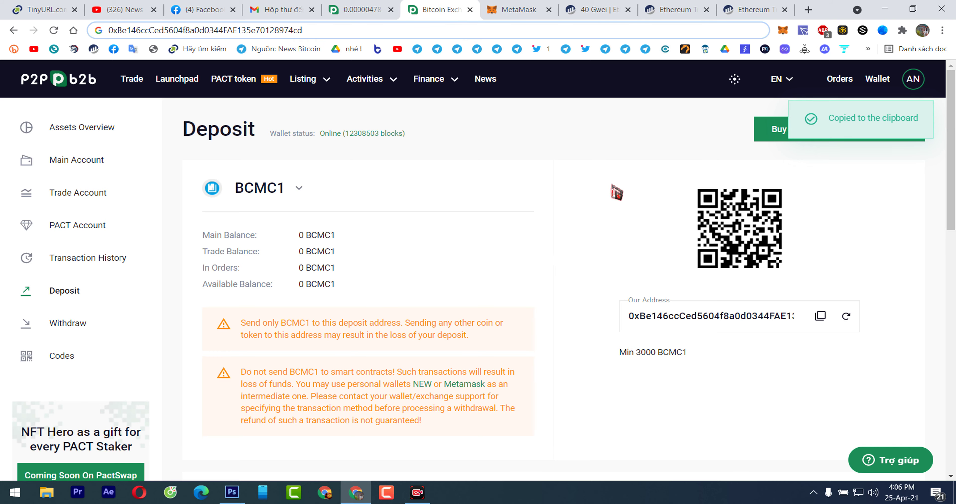
{"action": "scroll", "coordinate": [617, 192], "scroll_direction": "down", "scroll_amount": 4}
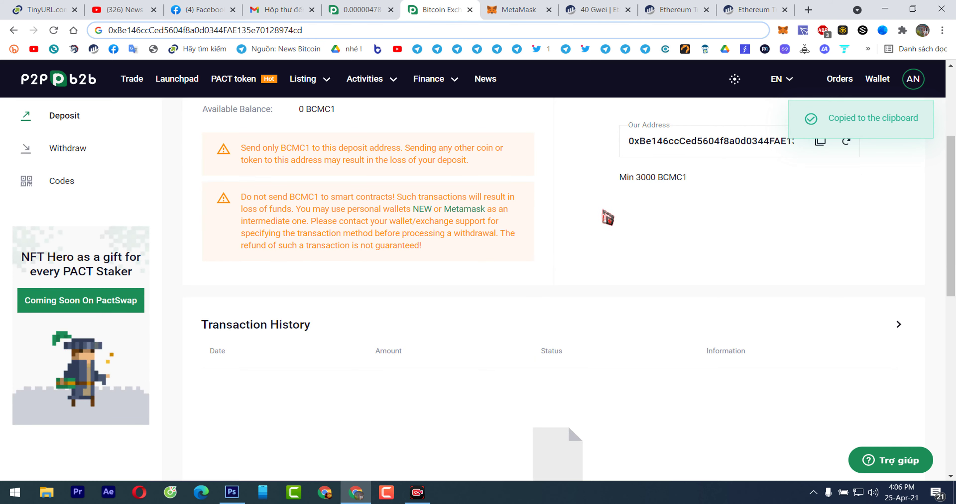
{"action": "scroll", "coordinate": [606, 217], "scroll_direction": "up", "scroll_amount": 3}
{"action": "right_click", "coordinate": [563, 181]}
{"action": "left_click", "coordinate": [594, 222]}
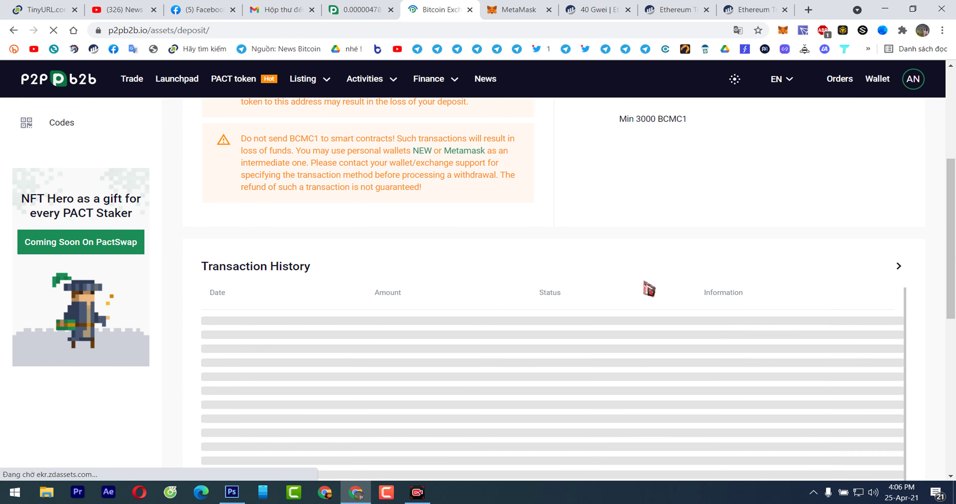
{"action": "scroll", "coordinate": [650, 289], "scroll_direction": "up", "scroll_amount": 3}
{"action": "scroll", "coordinate": [634, 309], "scroll_direction": "up", "scroll_amount": 4}
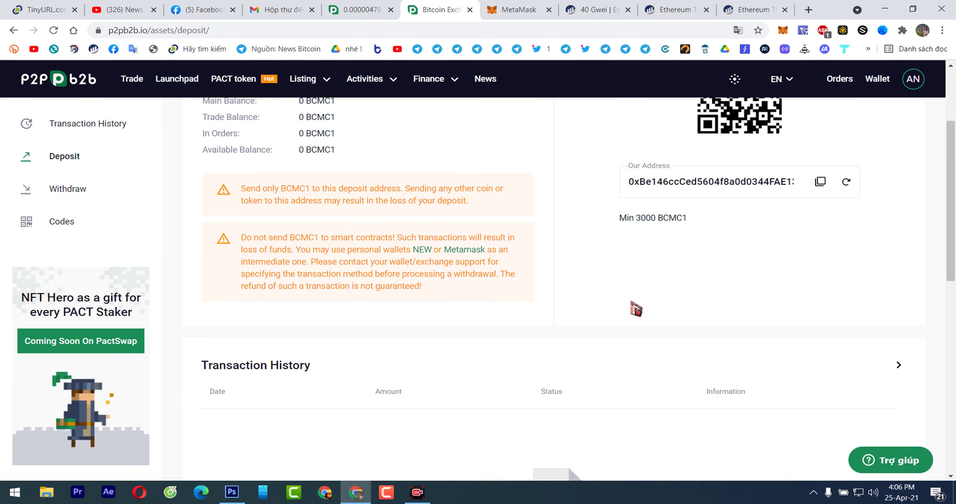
- Look through the BCMC1 deposit page for the incoming transfer in the balances and transaction history
{"action": "scroll", "coordinate": [729, 343], "scroll_direction": "down", "scroll_amount": 5}
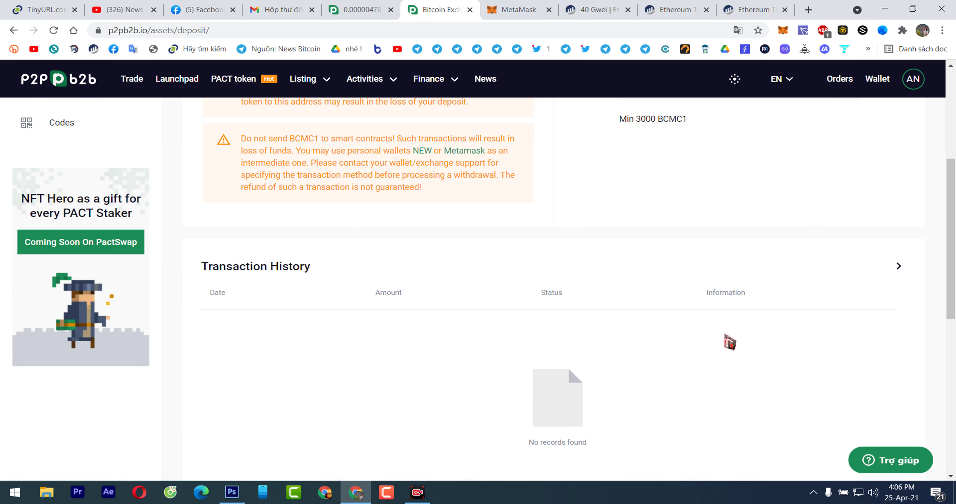
{"action": "scroll", "coordinate": [568, 343], "scroll_direction": "up", "scroll_amount": 6}
{"action": "scroll", "coordinate": [572, 344], "scroll_direction": "down", "scroll_amount": 1}
{"action": "scroll", "coordinate": [572, 330], "scroll_direction": "up", "scroll_amount": 1}
{"action": "scroll", "coordinate": [572, 330], "scroll_direction": "down", "scroll_amount": 3}
{"action": "scroll", "coordinate": [573, 331], "scroll_direction": "up", "scroll_amount": 2}
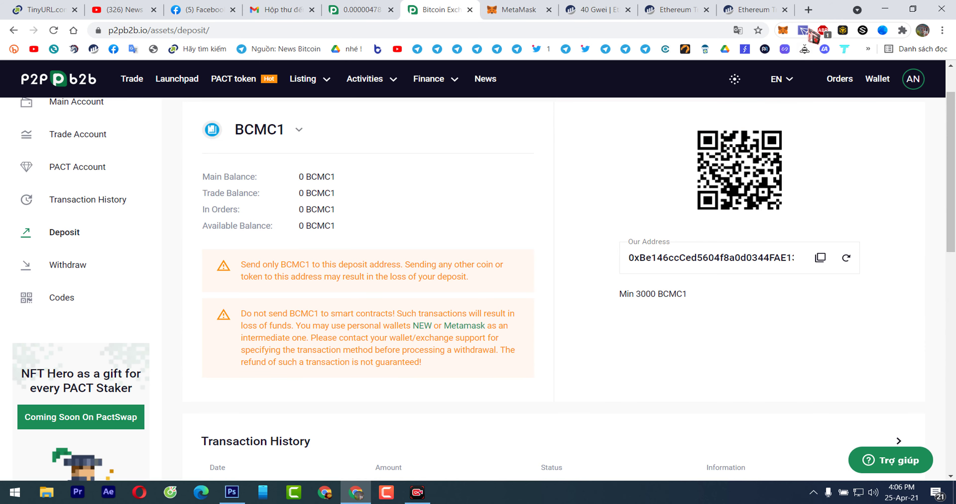
- Open coinmarketcap.com in a new browser tab, search for bcmc1 and open the BeforeCoinMarketCap coin page
{"action": "left_click", "coordinate": [809, 10]}
{"action": "type", "text": "coinmarketcap.com"}
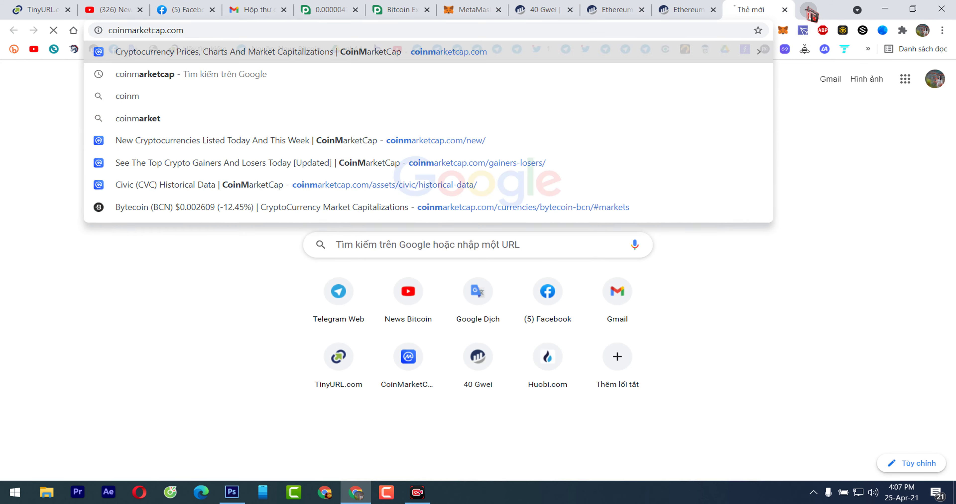
{"action": "key", "text": "Return"}
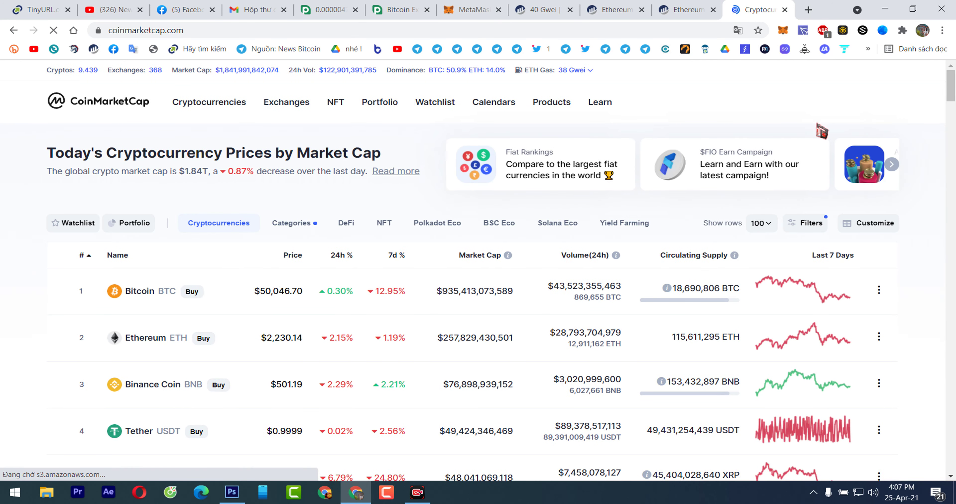
{"action": "left_click", "coordinate": [838, 108]}
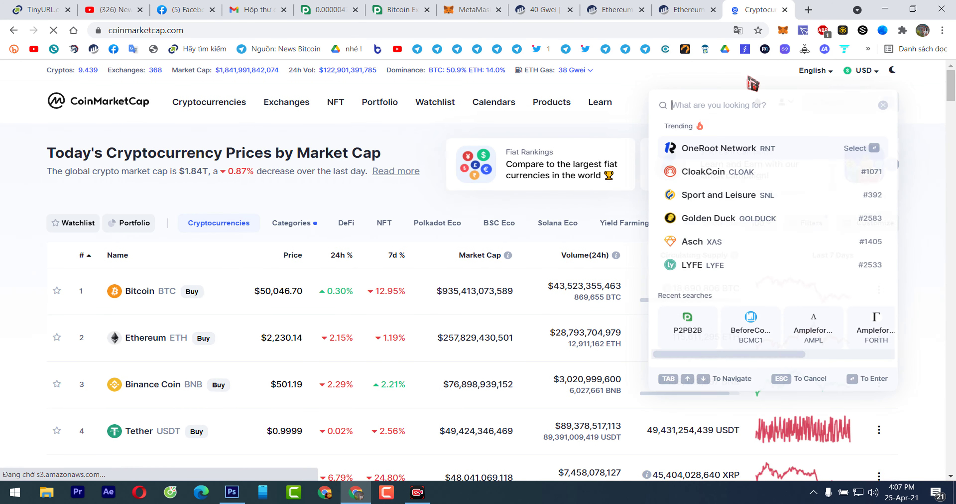
{"action": "type", "text": "bcmc1"}
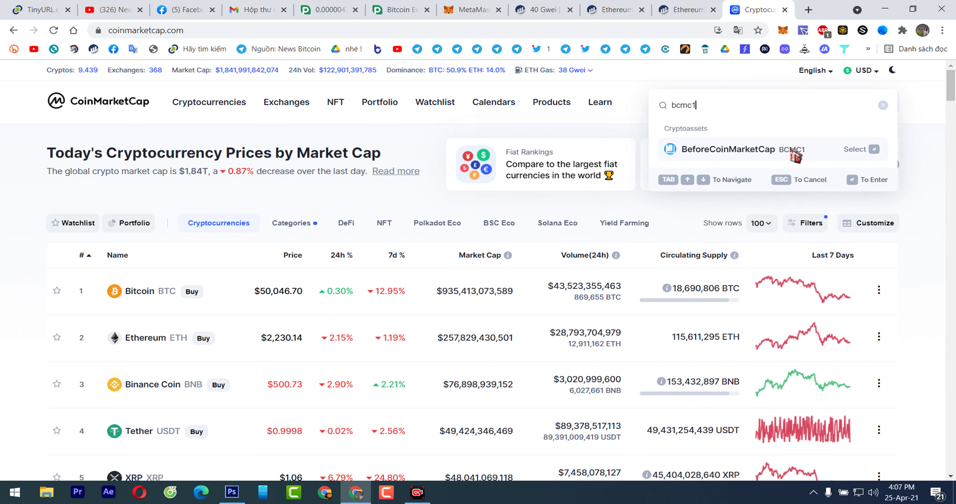
{"action": "key", "text": "Return"}
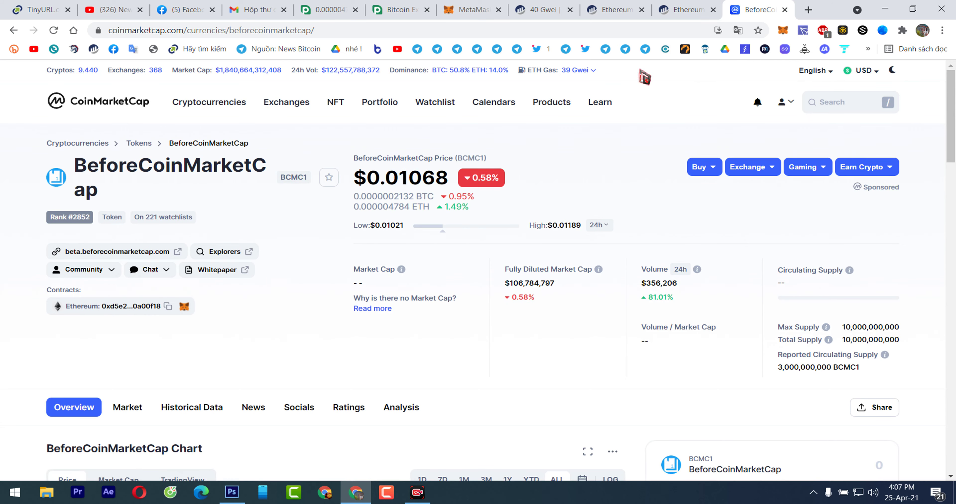
- Check the BCMC1 transaction details on Etherscan and view the BeforeCoinMarketCap market listings on CoinMarketCap
{"action": "left_click", "coordinate": [693, 9]}
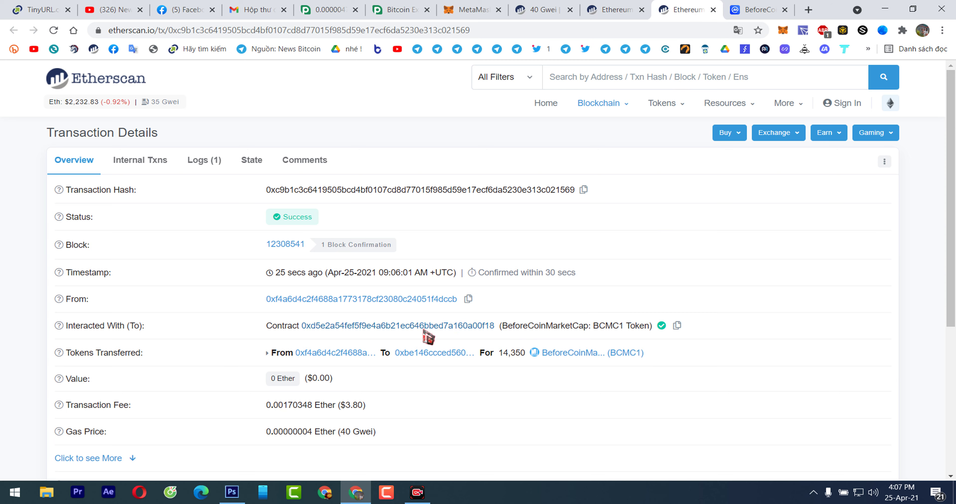
{"action": "key", "text": "ctrl+Tab"}
{"action": "scroll", "coordinate": [305, 273], "scroll_direction": "down", "scroll_amount": 3}
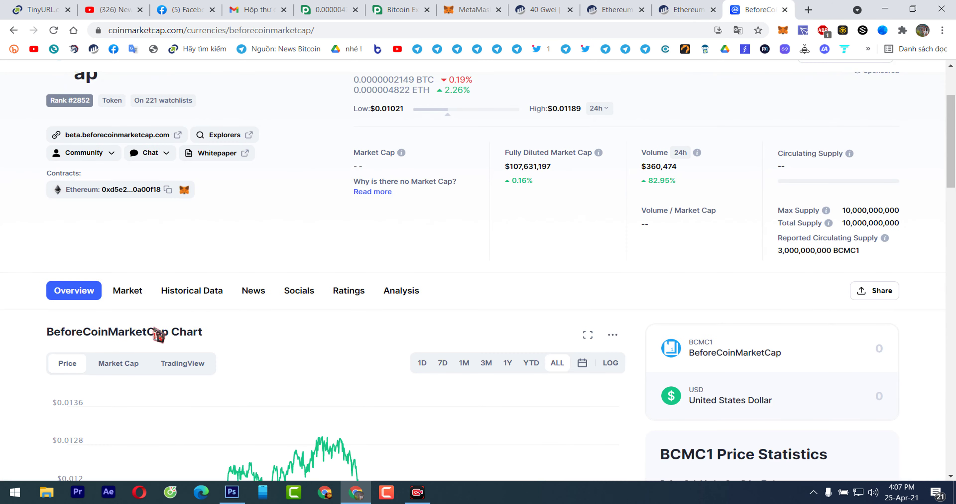
{"action": "left_click", "coordinate": [136, 292]}
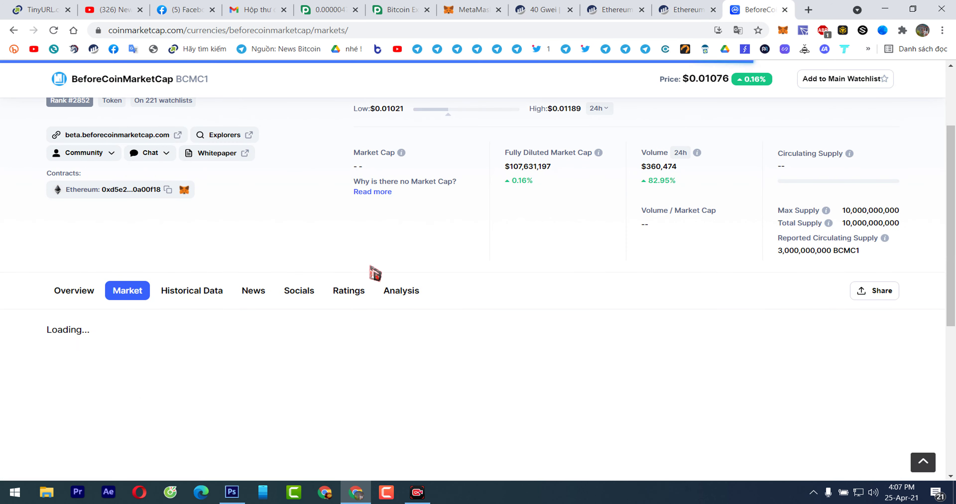
{"action": "scroll", "coordinate": [638, 188], "scroll_direction": "up", "scroll_amount": 5}
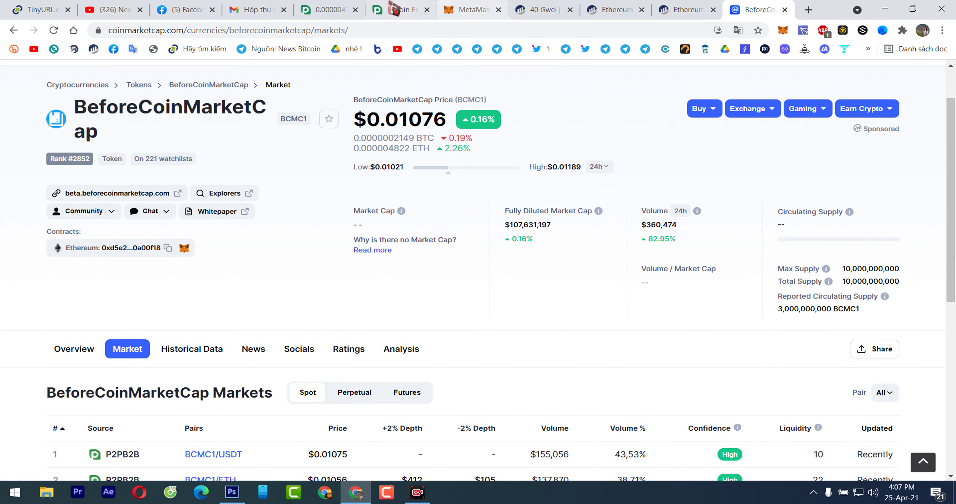
- Return to the P2PB2B deposit page, reload it and examine the 14350 BCMC1 deposit's status and the account balances
{"action": "left_click", "coordinate": [394, 9]}
{"action": "right_click", "coordinate": [572, 187]}
{"action": "left_click", "coordinate": [598, 222]}
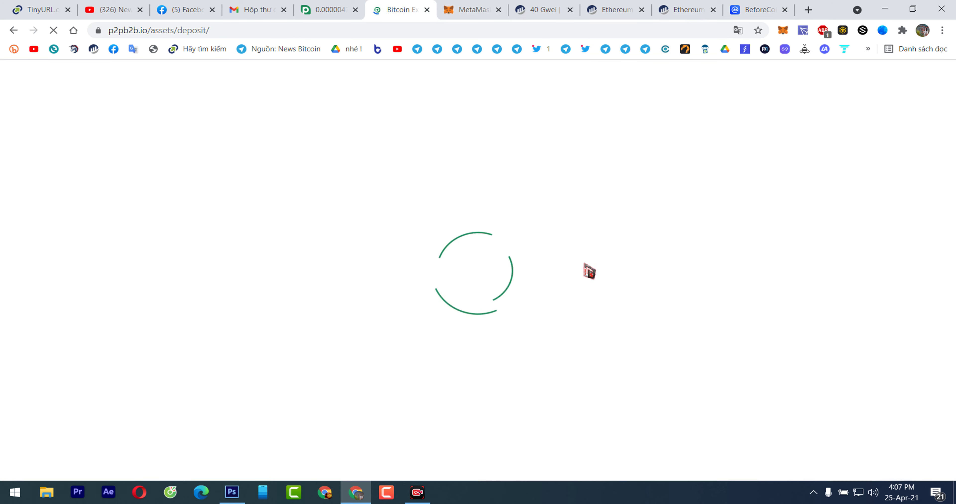
{"action": "scroll", "coordinate": [582, 269], "scroll_direction": "down", "scroll_amount": 5}
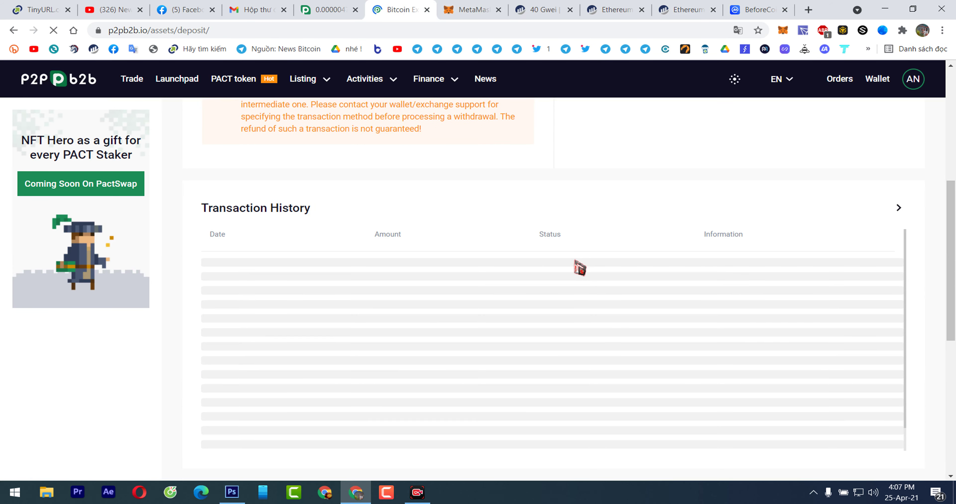
{"action": "scroll", "coordinate": [586, 296], "scroll_direction": "up", "scroll_amount": 3}
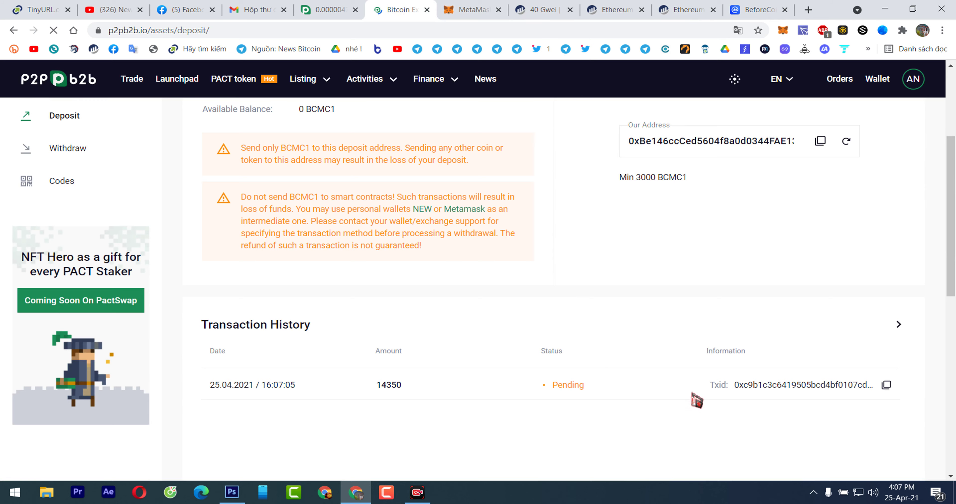
{"action": "scroll", "coordinate": [576, 378], "scroll_direction": "up", "scroll_amount": 4}
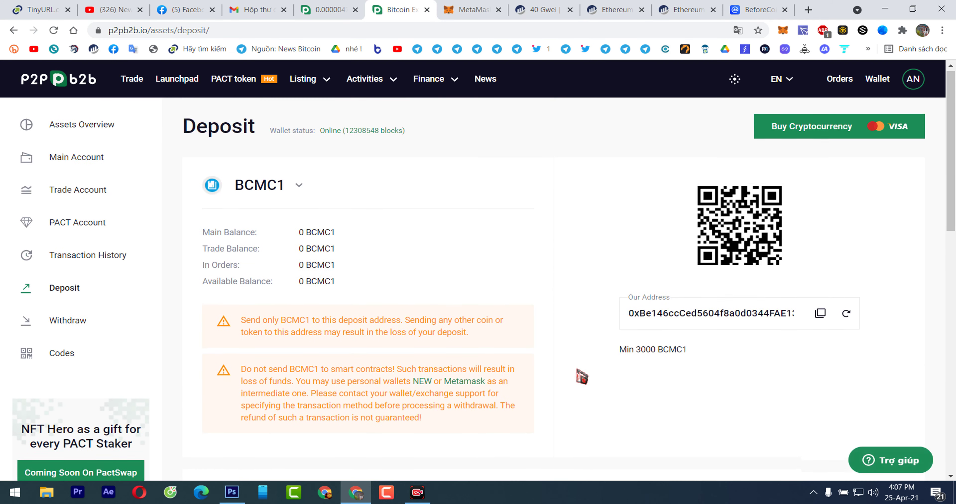
{"action": "scroll", "coordinate": [582, 377], "scroll_direction": "down", "scroll_amount": 6}
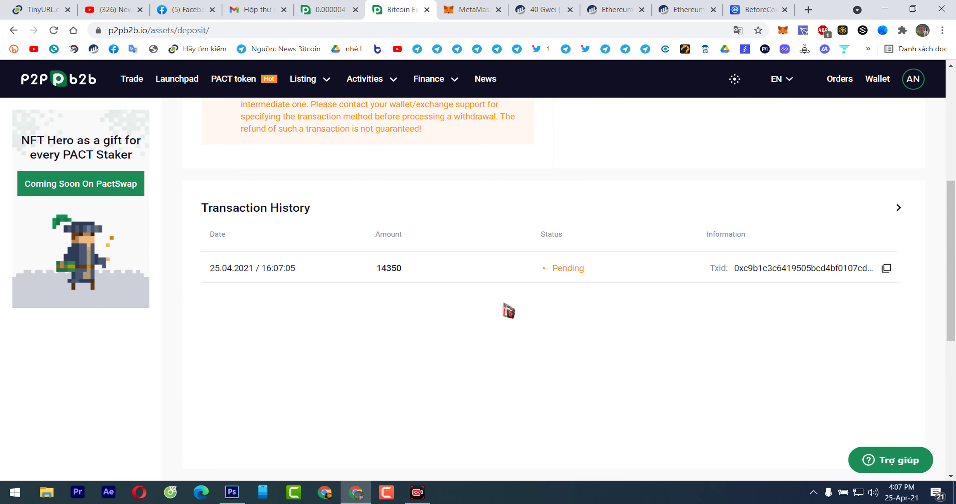
{"action": "scroll", "coordinate": [509, 311], "scroll_direction": "up", "scroll_amount": 6}
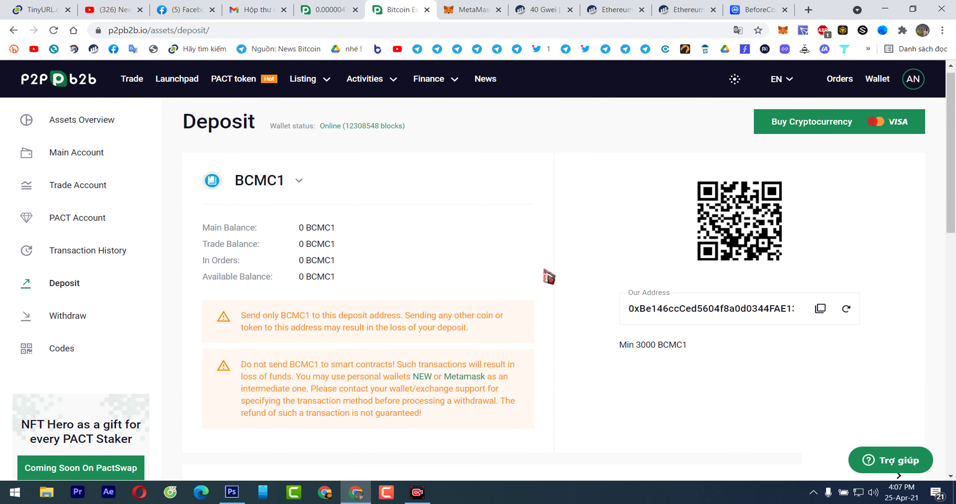
{"action": "scroll", "coordinate": [549, 278], "scroll_direction": "down", "scroll_amount": 4}
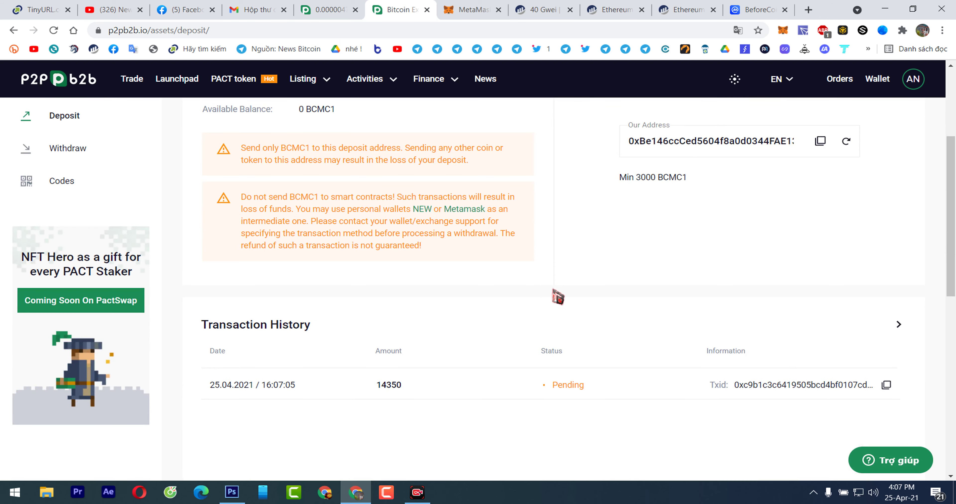
{"action": "scroll", "coordinate": [559, 298], "scroll_direction": "up", "scroll_amount": 1}
{"action": "scroll", "coordinate": [561, 298], "scroll_direction": "down", "scroll_amount": 1}
{"action": "scroll", "coordinate": [557, 299], "scroll_direction": "up", "scroll_amount": 2}
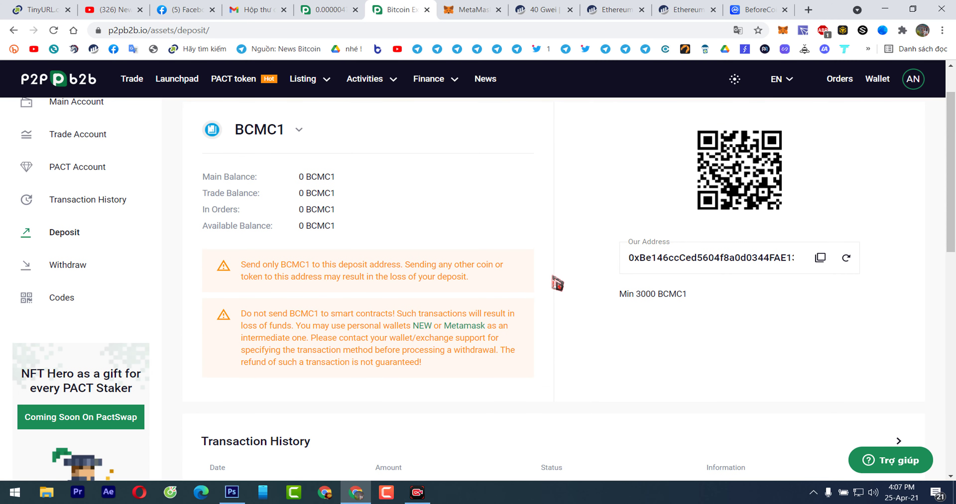
- View the MetaMask account's assets, and recheck the deposit status and BCMC1 balances on P2PB2B
{"action": "left_click", "coordinate": [479, 9]}
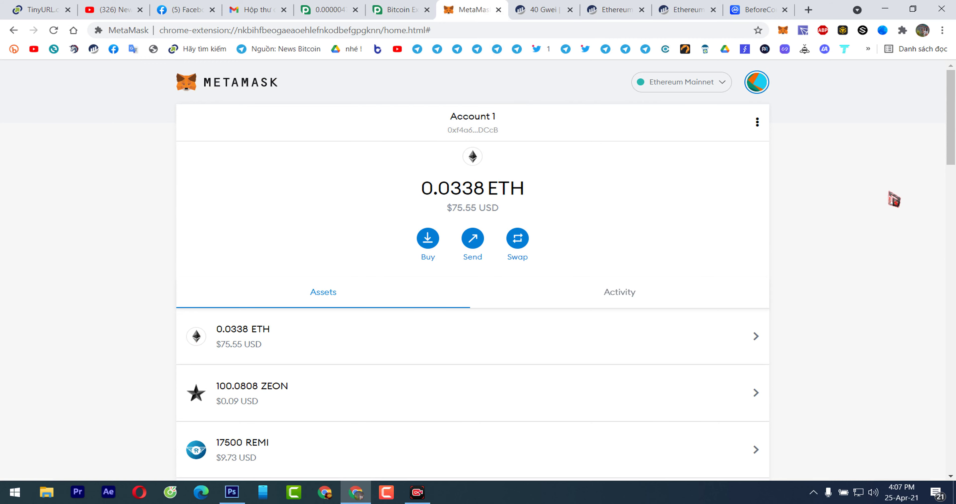
{"action": "left_click", "coordinate": [403, 10]}
{"action": "scroll", "coordinate": [920, 241], "scroll_direction": "down", "scroll_amount": 4}
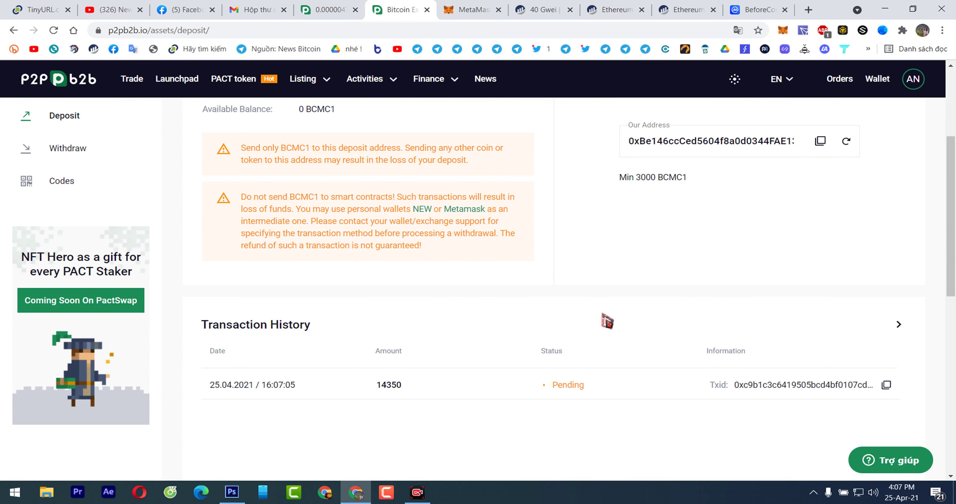
{"action": "scroll", "coordinate": [576, 324], "scroll_direction": "up", "scroll_amount": 5}
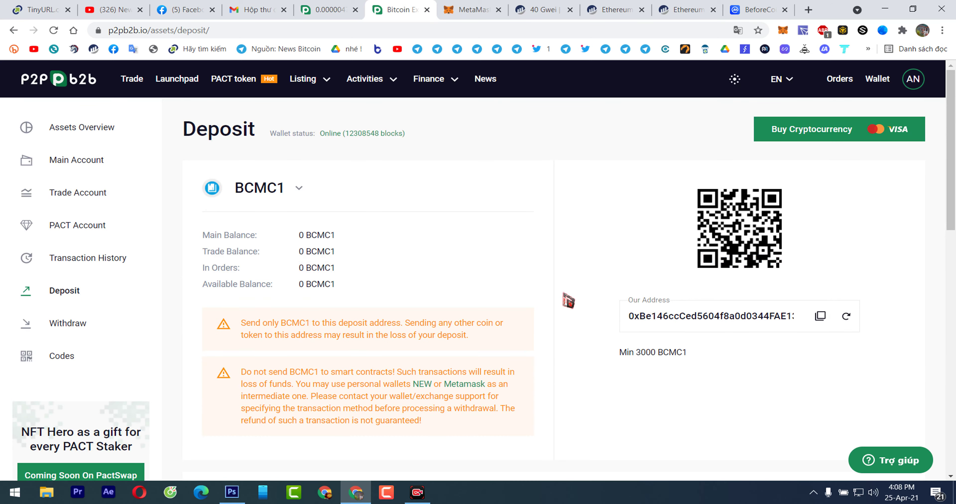
{"action": "scroll", "coordinate": [568, 302], "scroll_direction": "down", "scroll_amount": 5}
{"action": "scroll", "coordinate": [568, 301], "scroll_direction": "up", "scroll_amount": 3}
{"action": "scroll", "coordinate": [566, 300], "scroll_direction": "up", "scroll_amount": 2}
- View the MetaMask account overview again and bring up Etherscan's Ethereum Gas Tracker to check the gas prices
{"action": "left_click", "coordinate": [471, 12]}
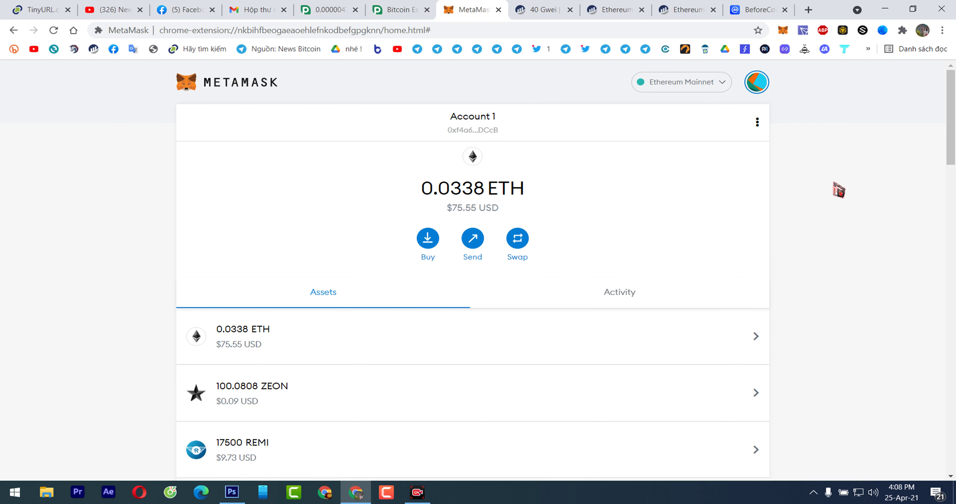
{"action": "left_click", "coordinate": [553, 10]}
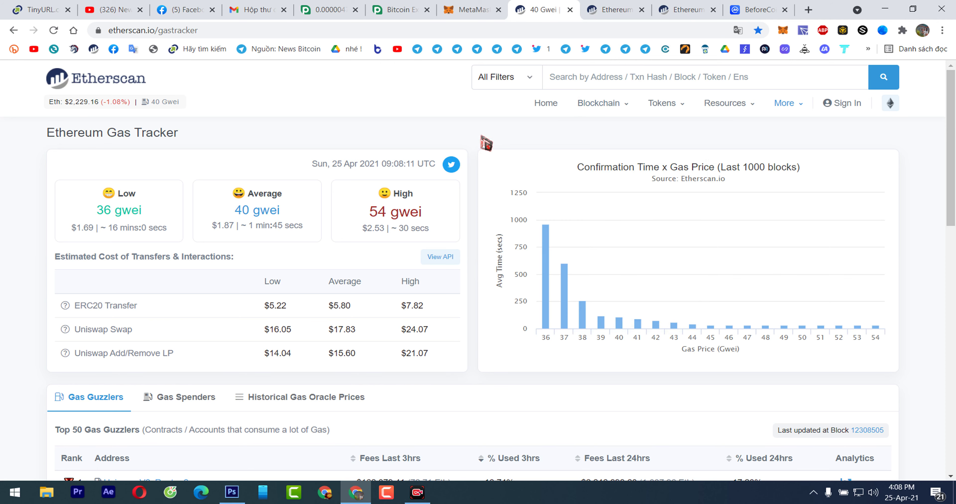